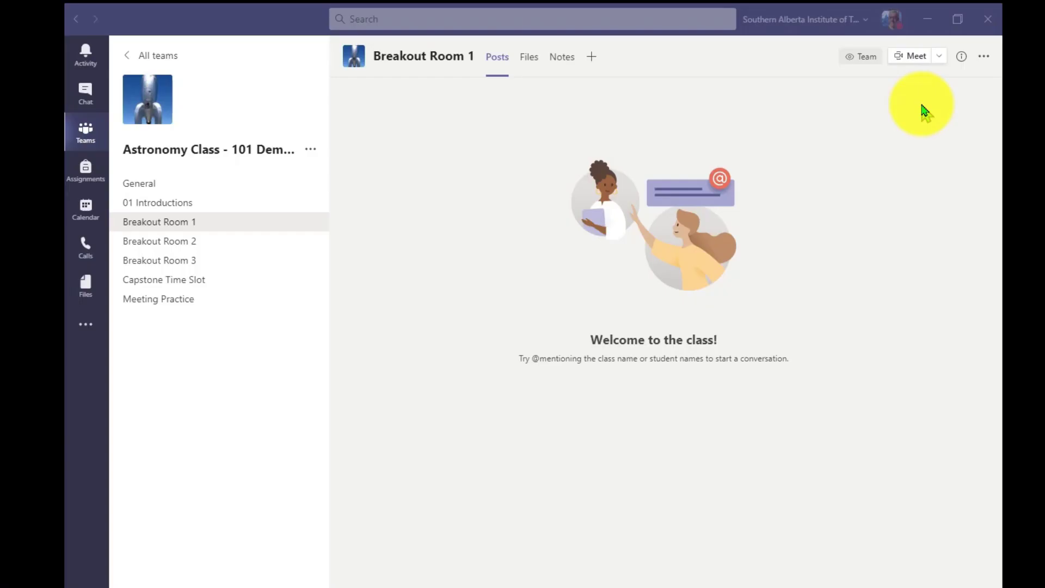
Start a meeting in the Breakout Room 1 channel and name it Backgrounds
click(926, 61)
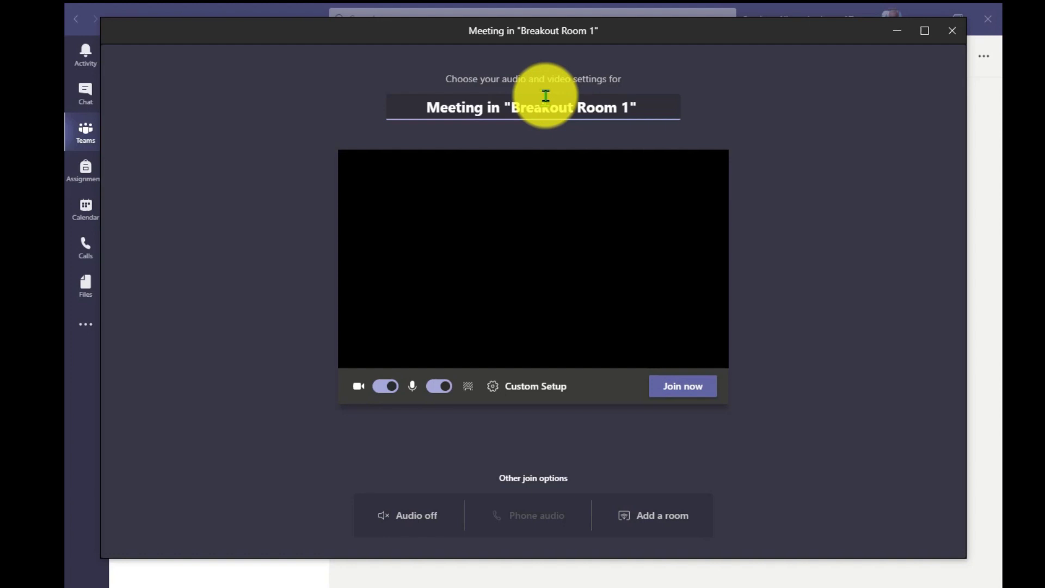
double_click(546, 98)
triple_click(544, 96)
key(BackSpace)
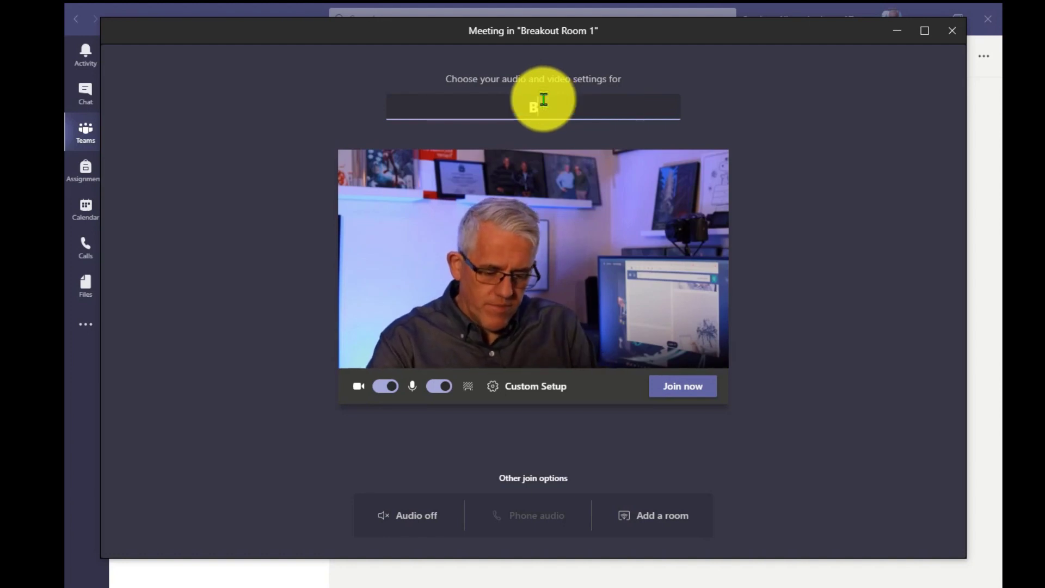
text(Backg)
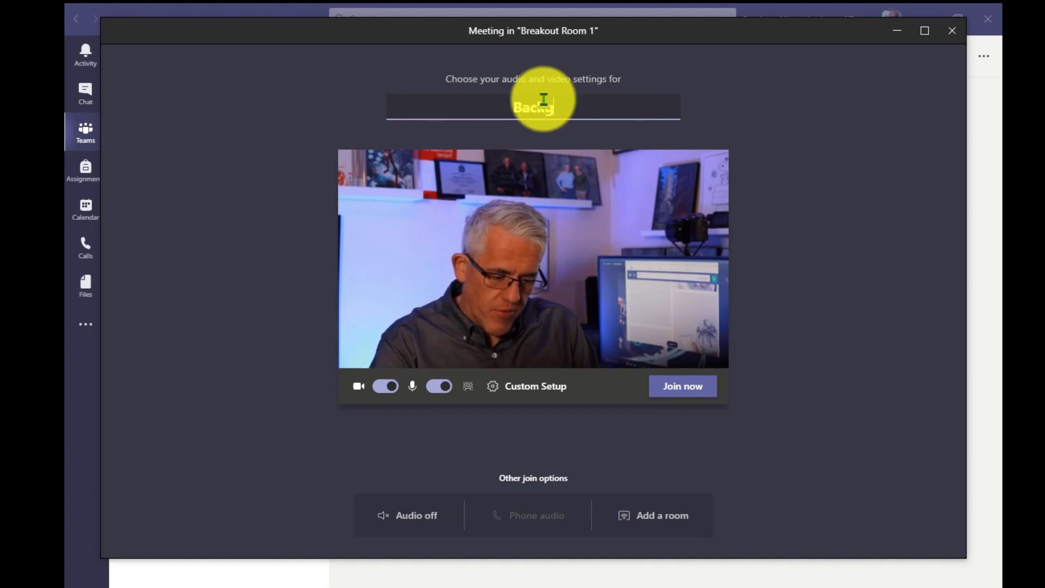
text(rounds)
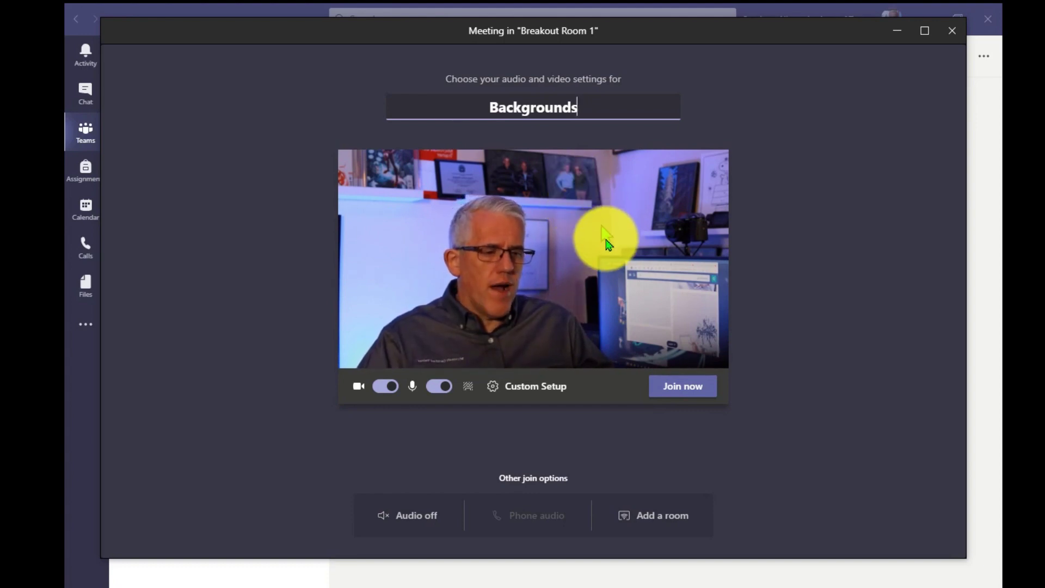
Open the background settings for the camera, preview the Blur effect and set the background back to none
click(519, 385)
click(477, 390)
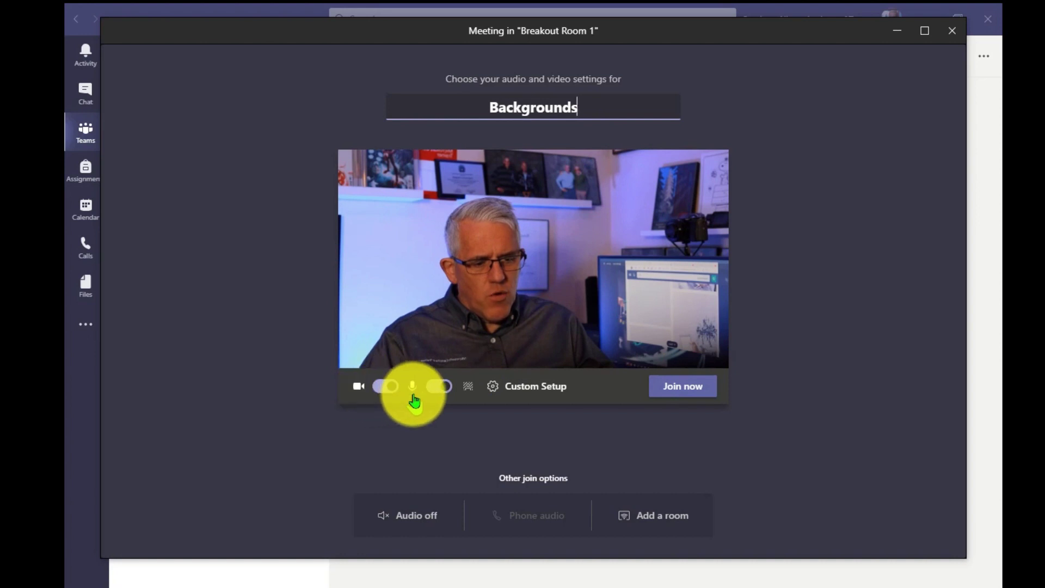
click(470, 390)
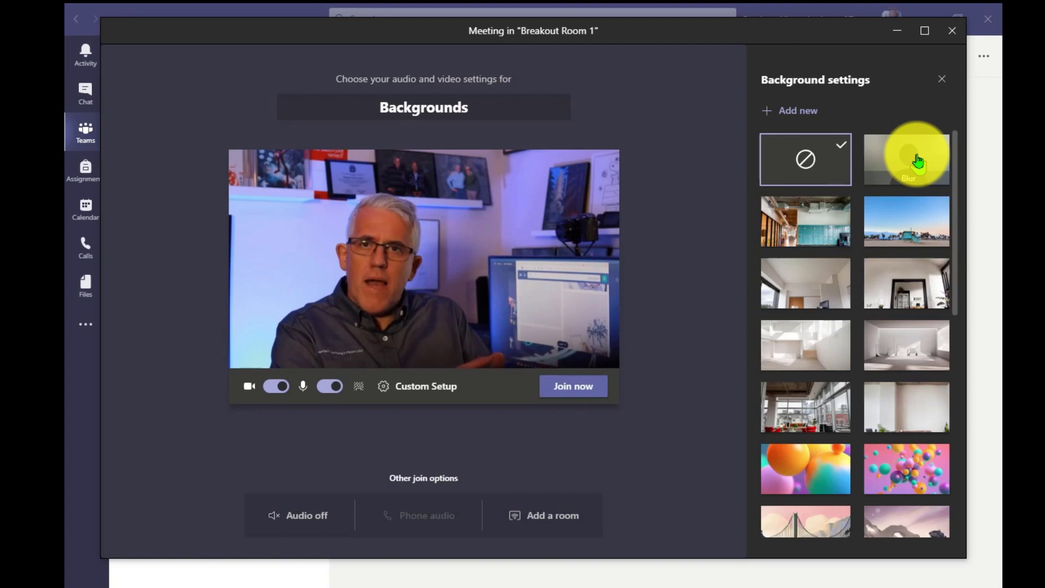
click(901, 170)
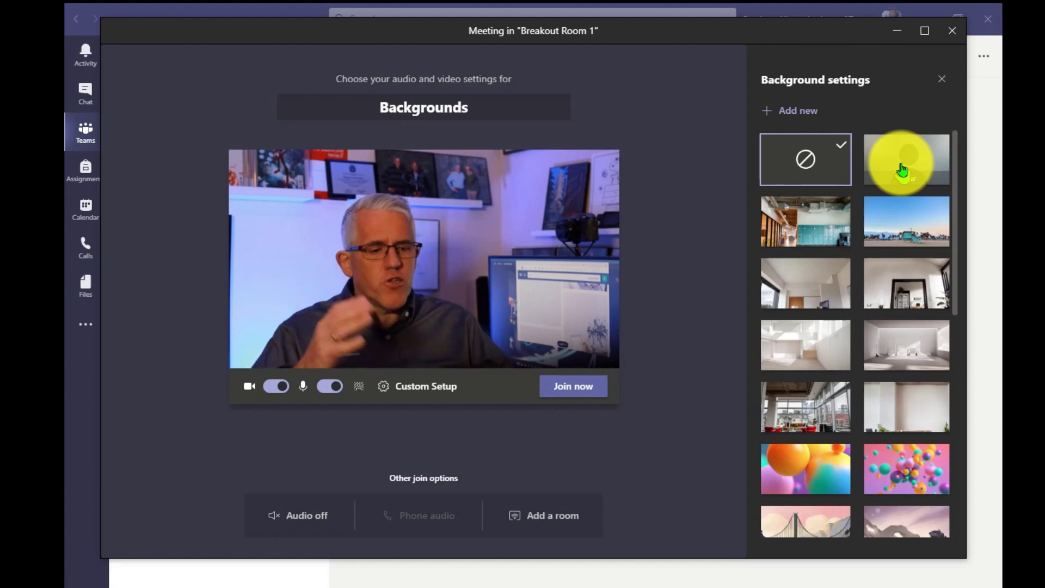
click(902, 170)
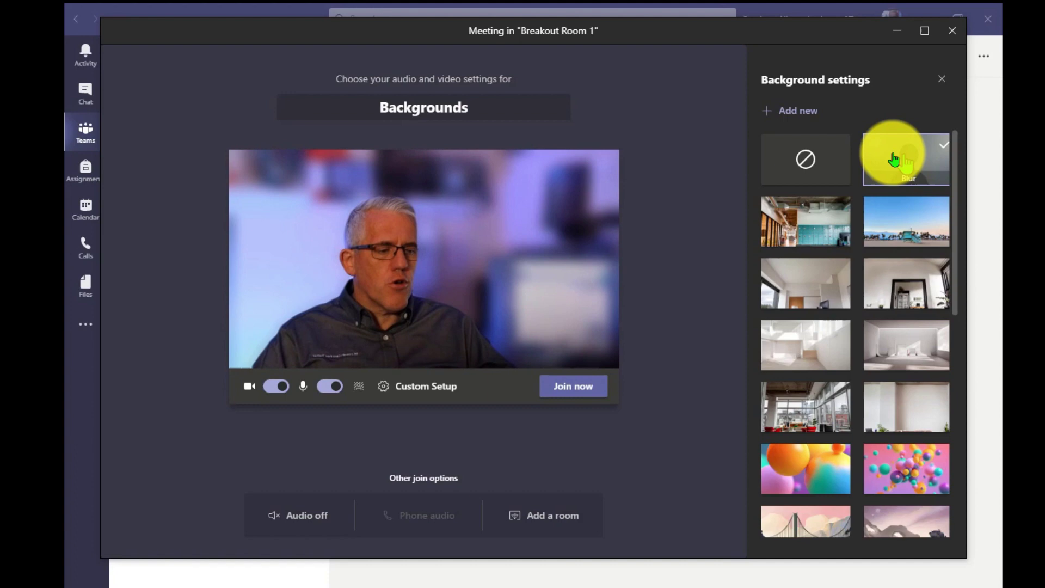
click(818, 165)
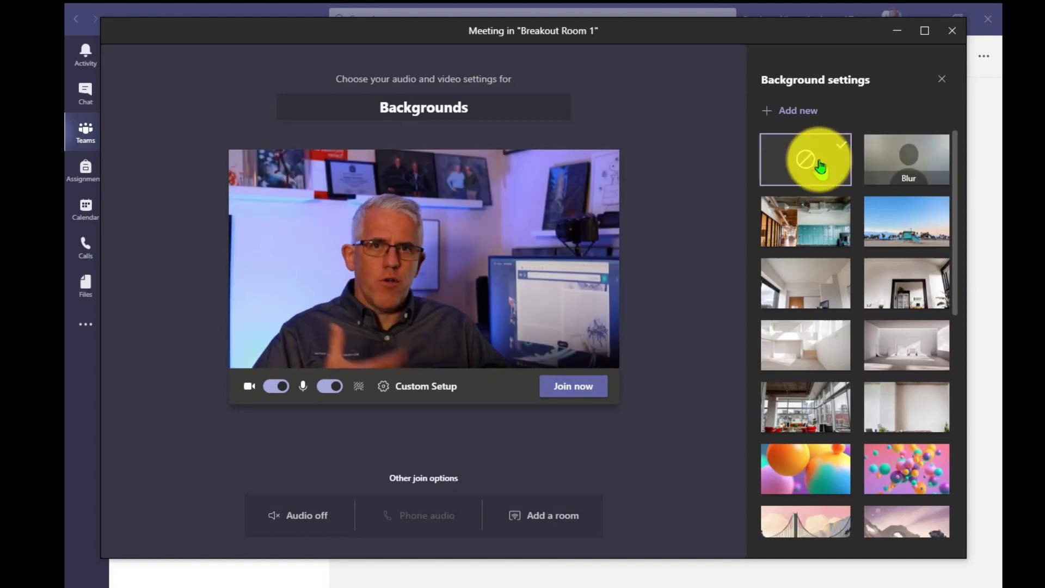
Preview several built-in room backgrounds, ending with the office with teal lockers
click(817, 286)
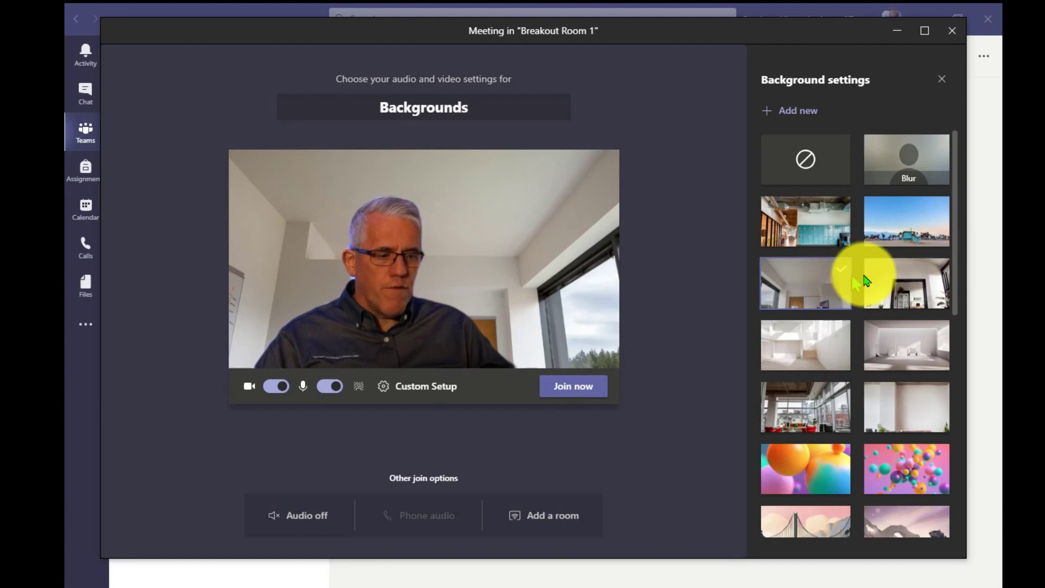
click(893, 289)
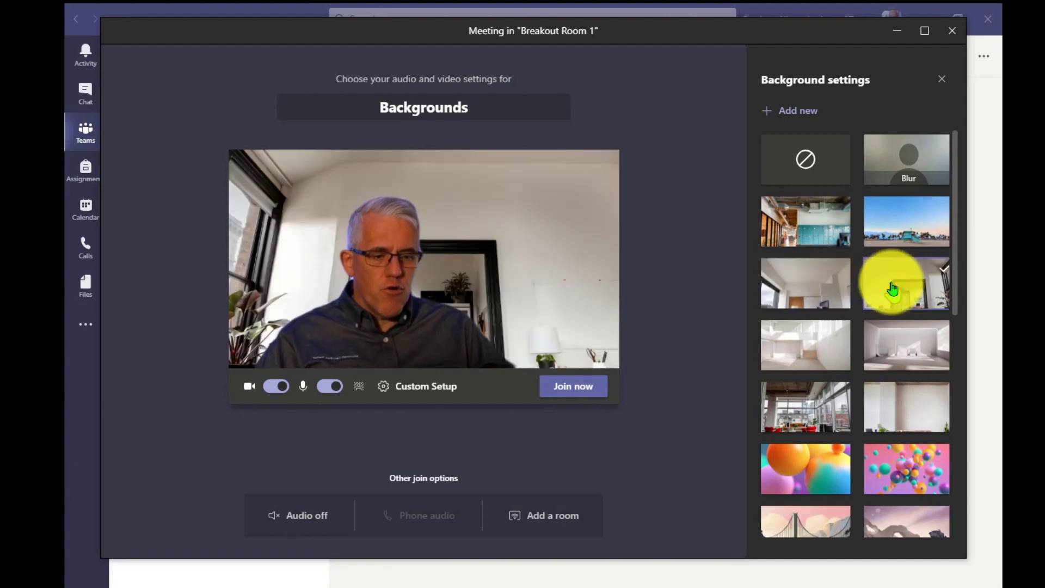
click(810, 360)
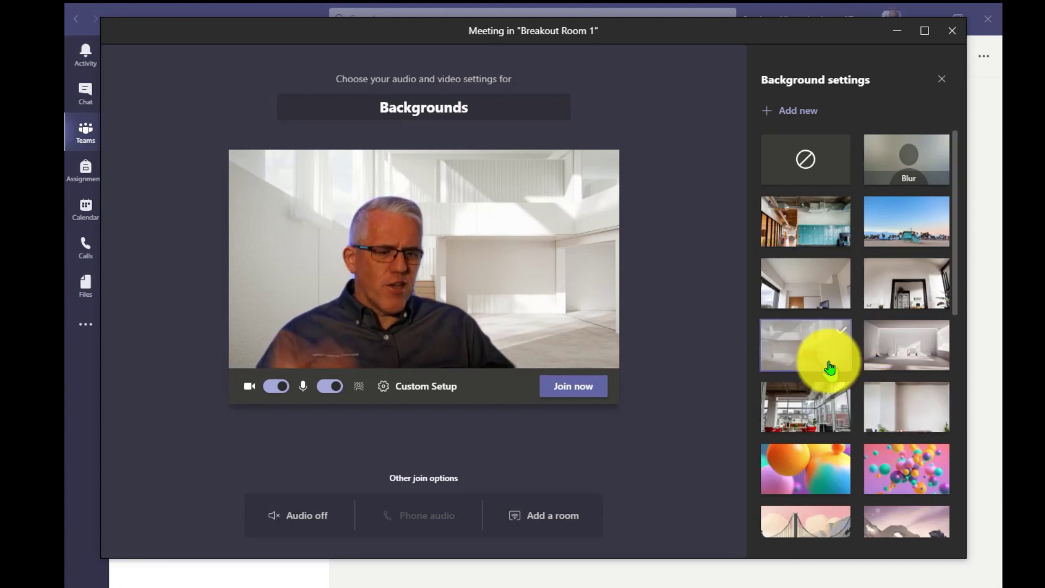
click(810, 408)
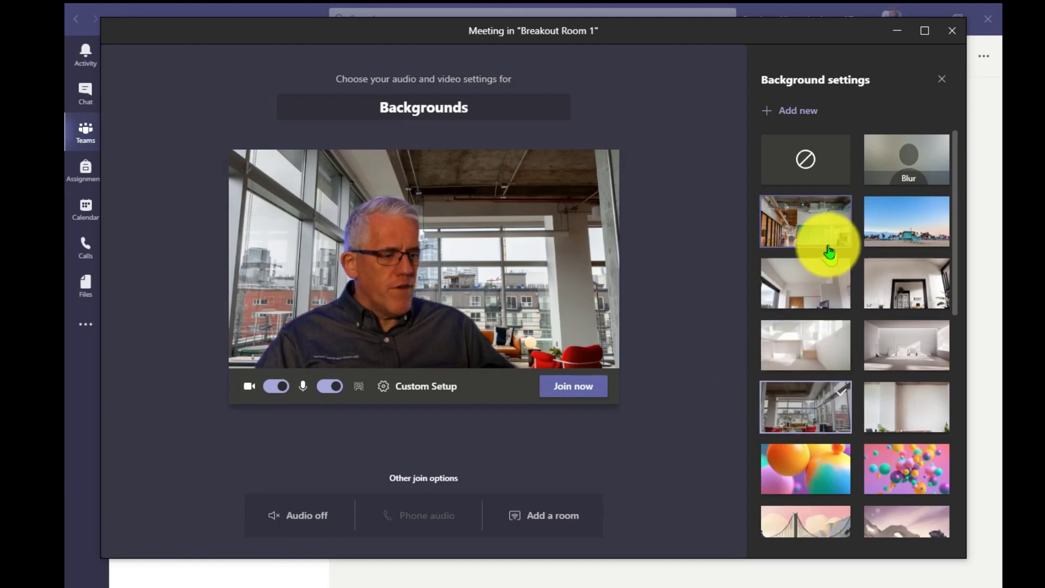
click(810, 230)
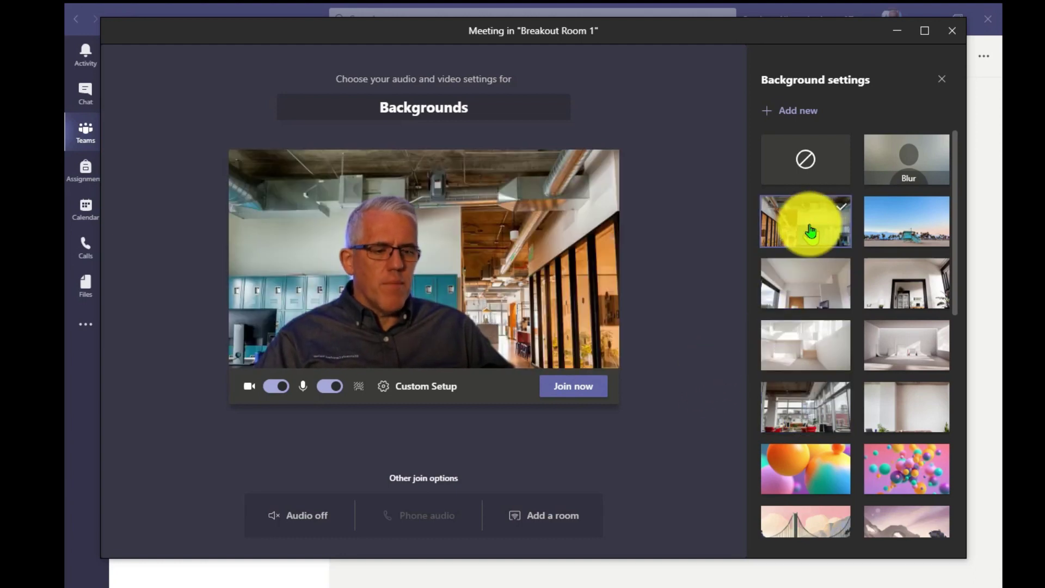
Preview the pink background with colourful balls, the loft office with red chairs and the Minecraft farm scene
scroll(876, 359, down, 3)
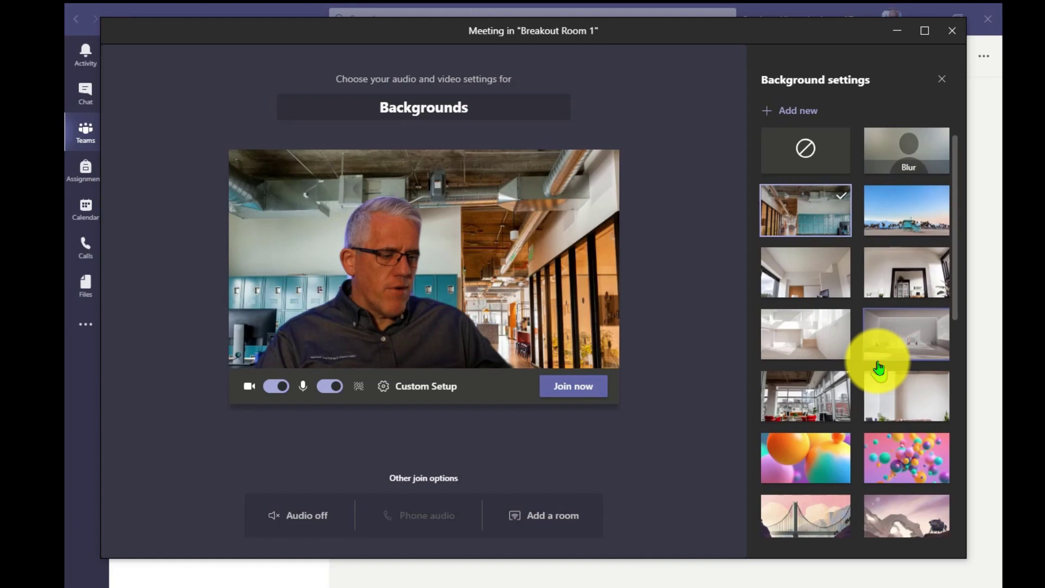
click(910, 340)
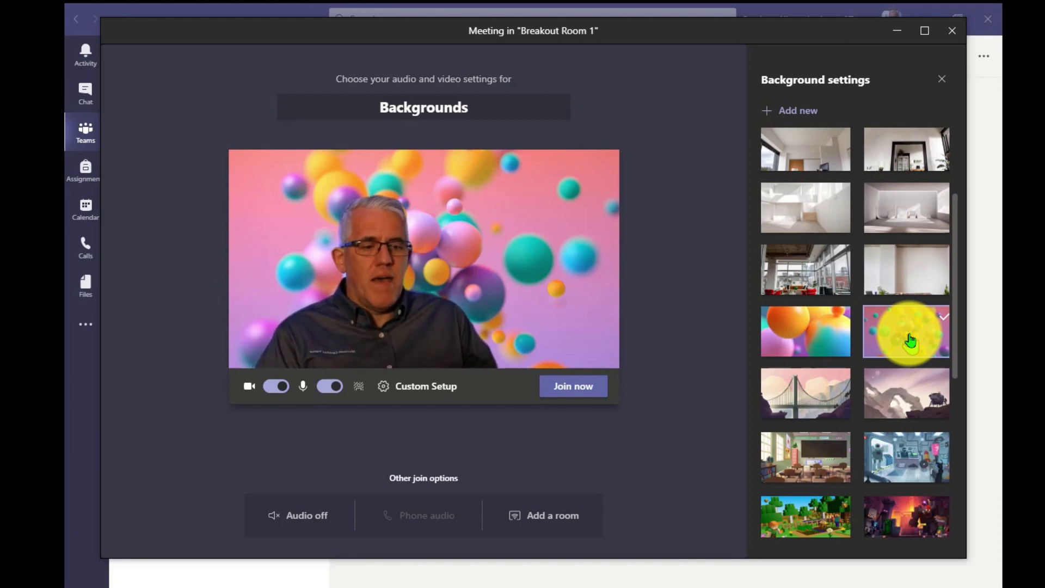
click(794, 257)
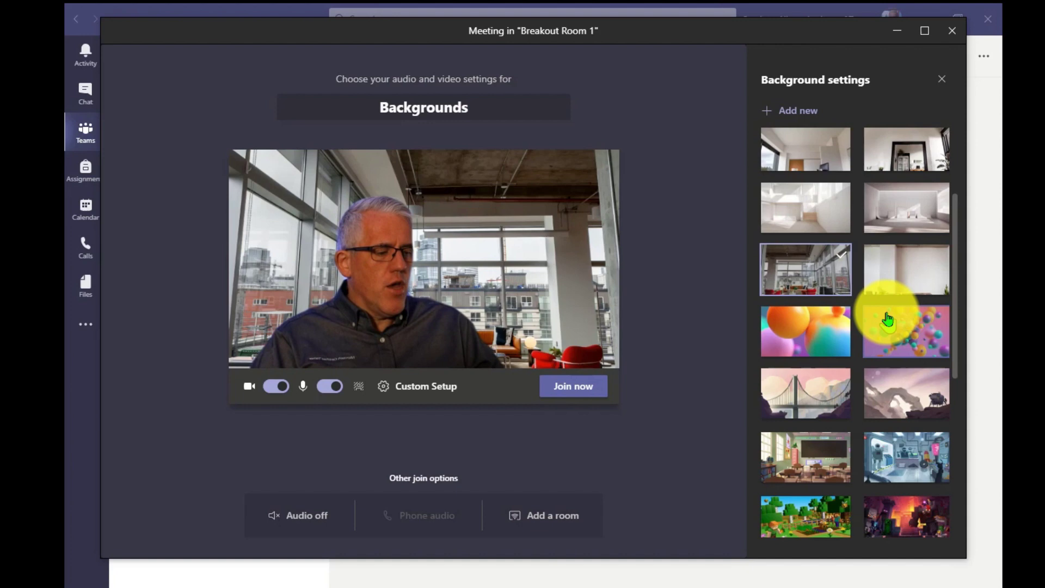
scroll(877, 296, down, 1)
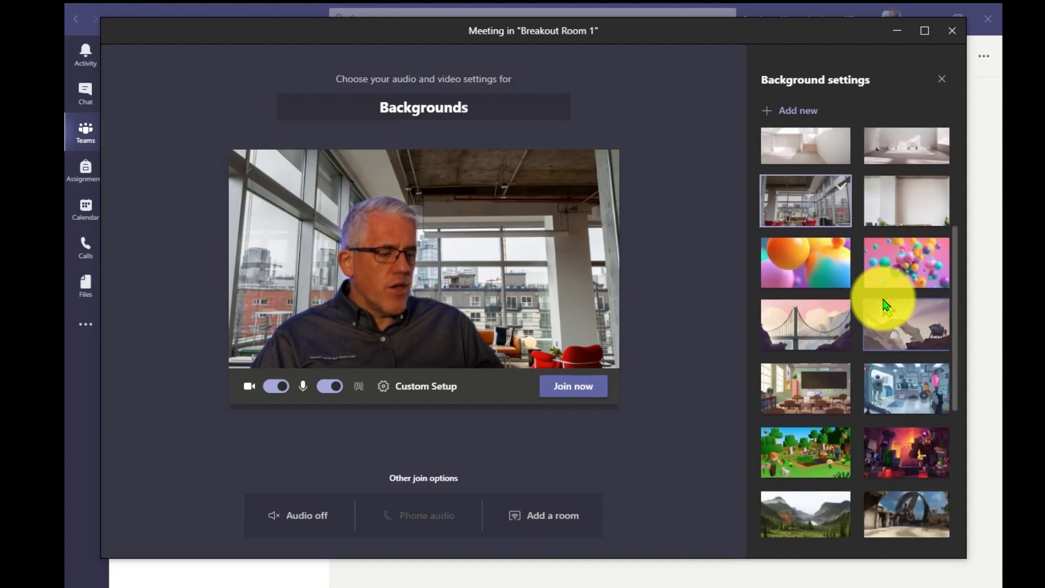
click(824, 438)
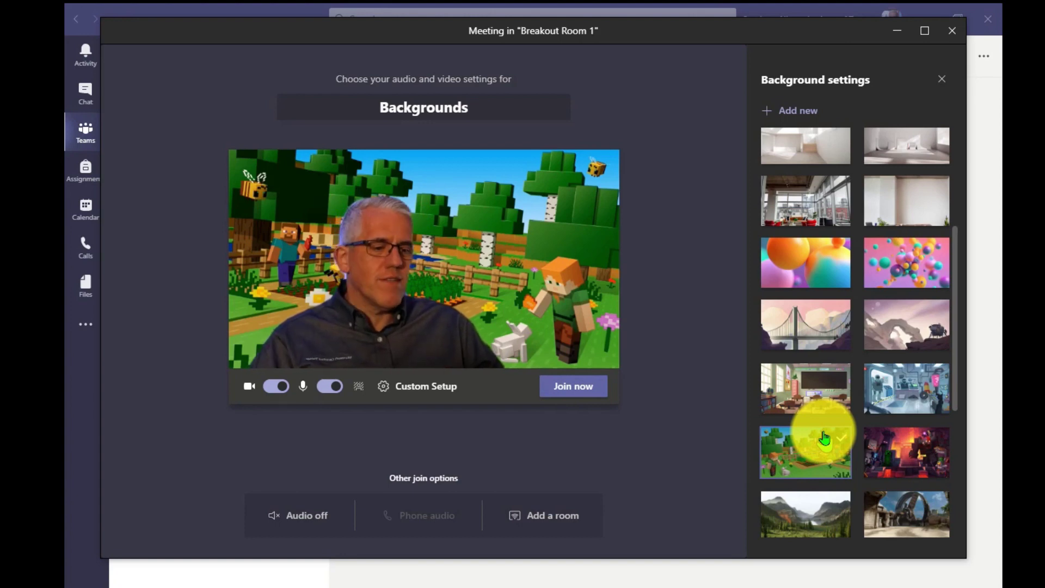
Add pexels-pixabay-373543.jpg from Downloads as a custom background, and switch to the existing network ports image
scroll(817, 240, up, 4)
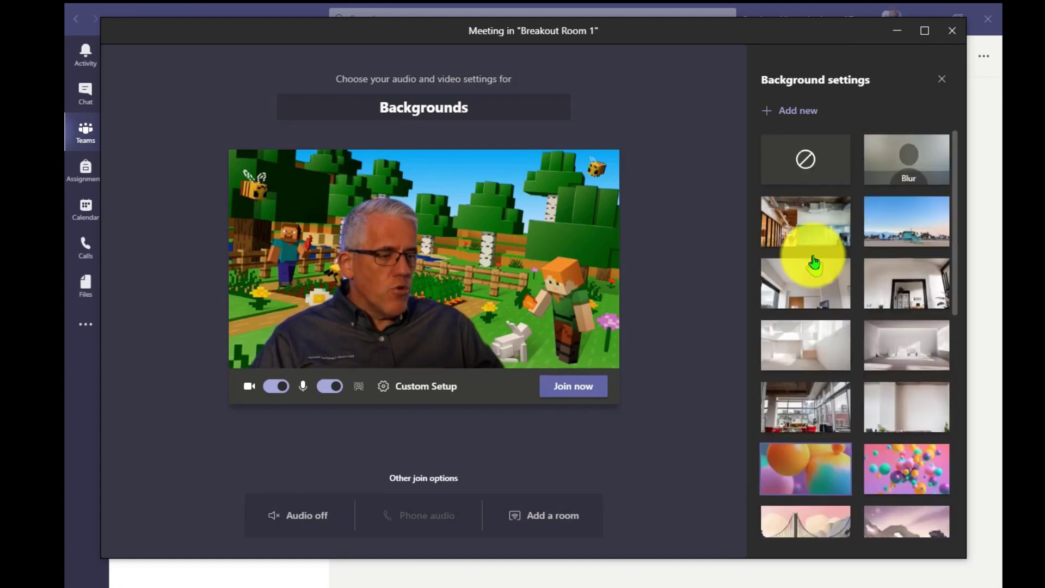
click(800, 114)
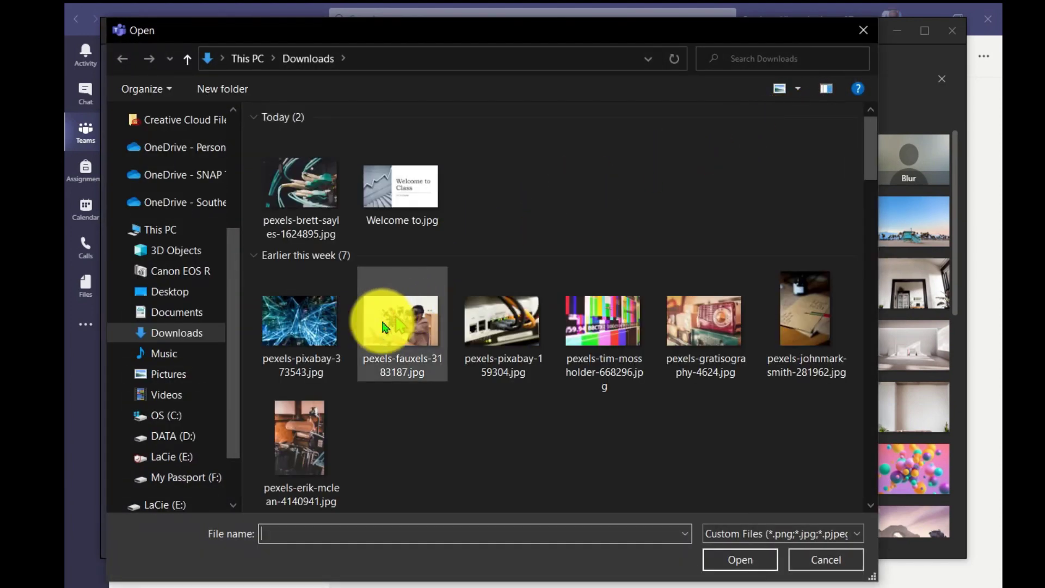
click(303, 337)
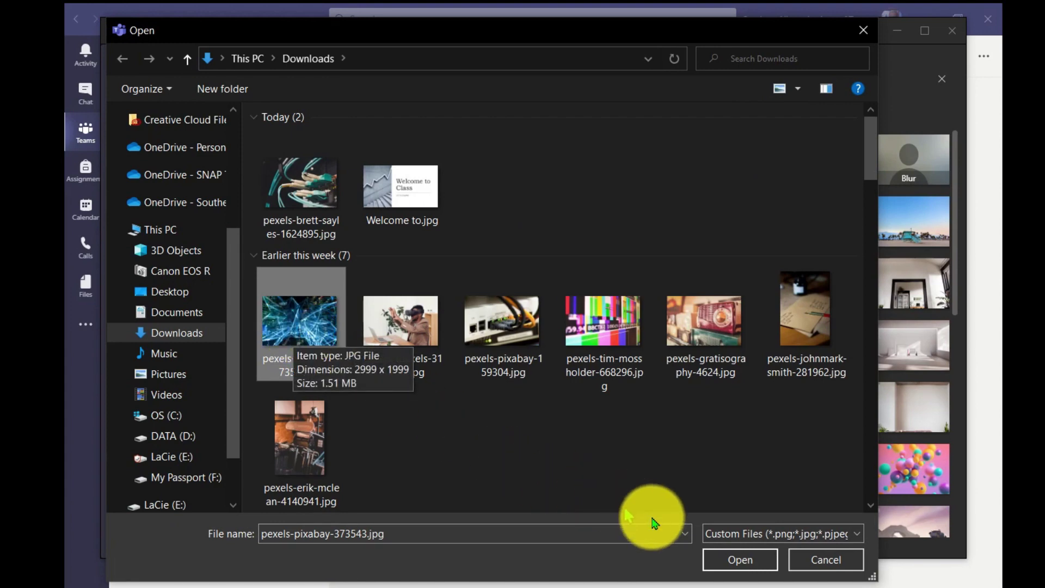
click(731, 561)
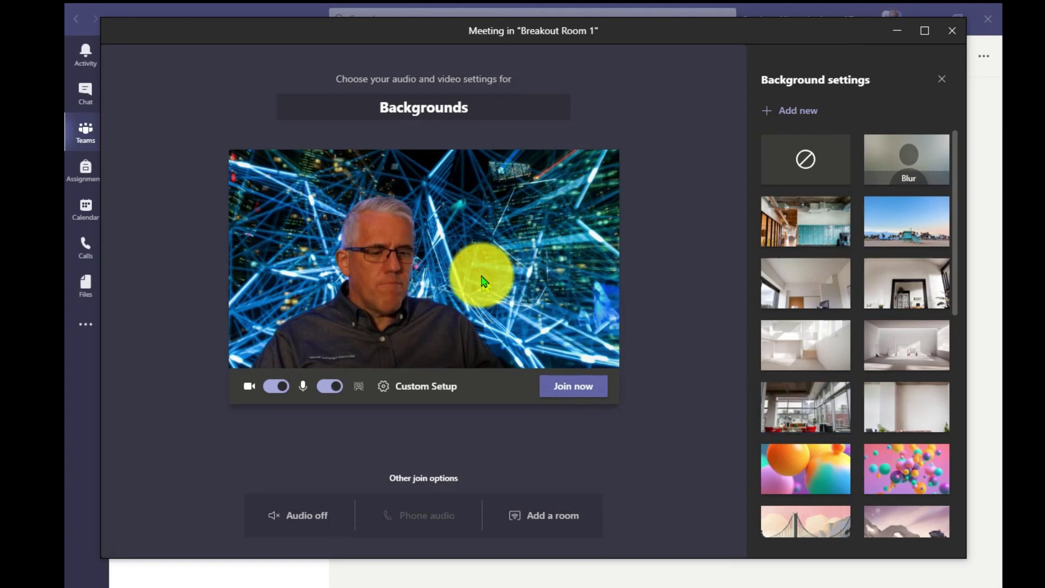
scroll(850, 384, down, 10)
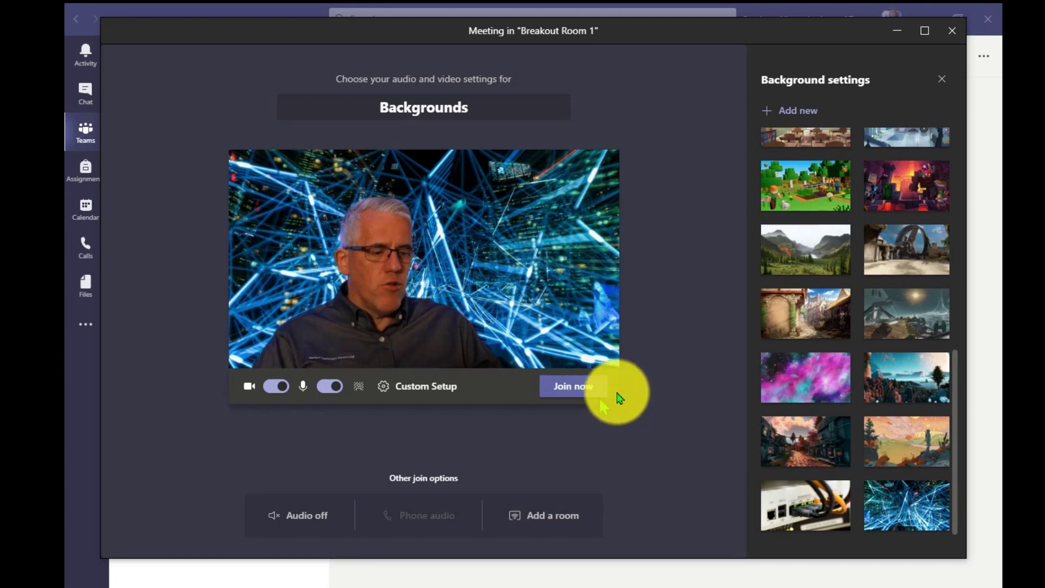
click(819, 521)
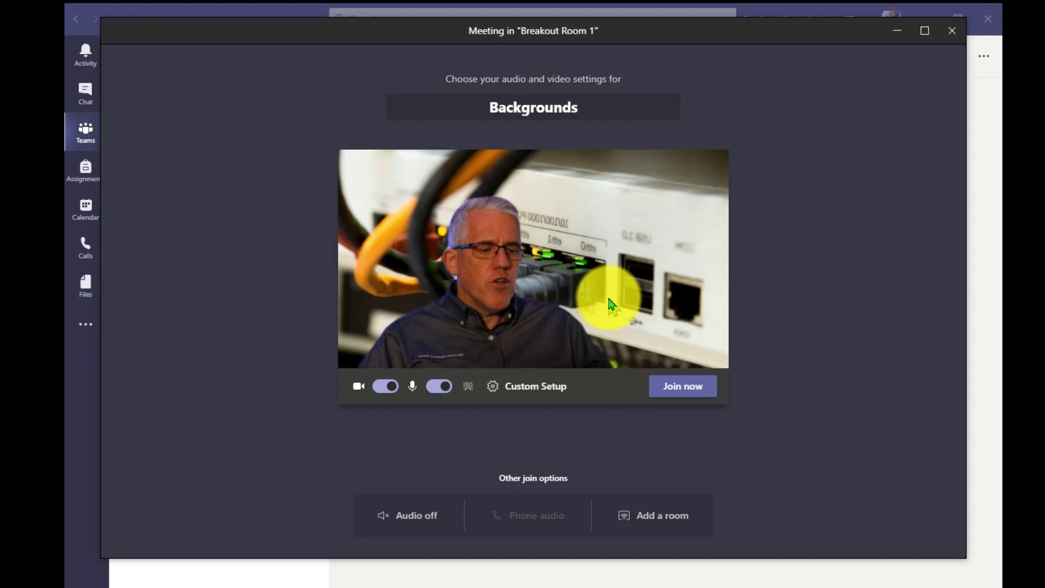
Reopen the background settings and add the teal network cables photo from Downloads as a custom background
click(471, 388)
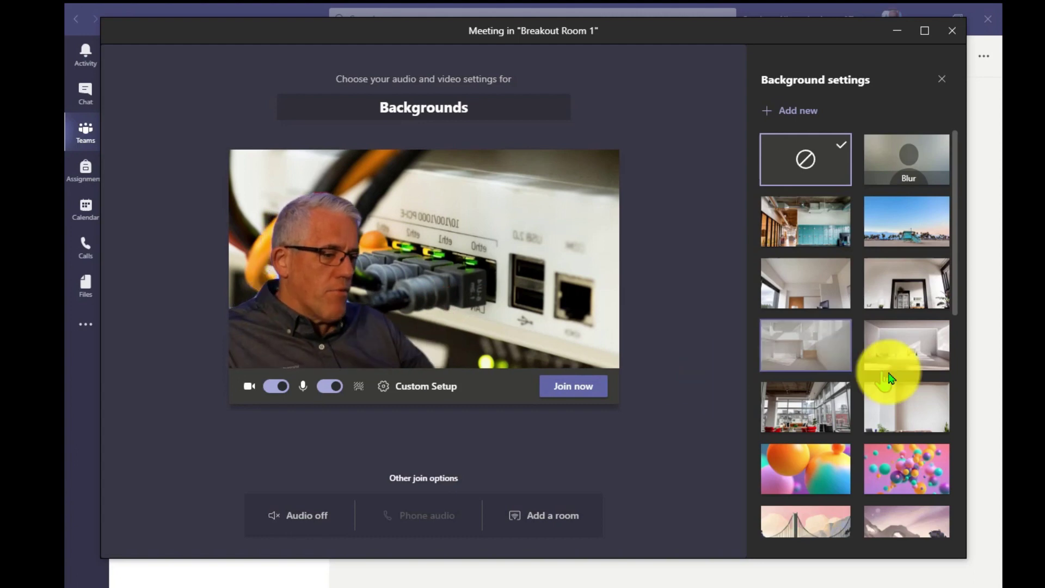
scroll(889, 487, down, 3)
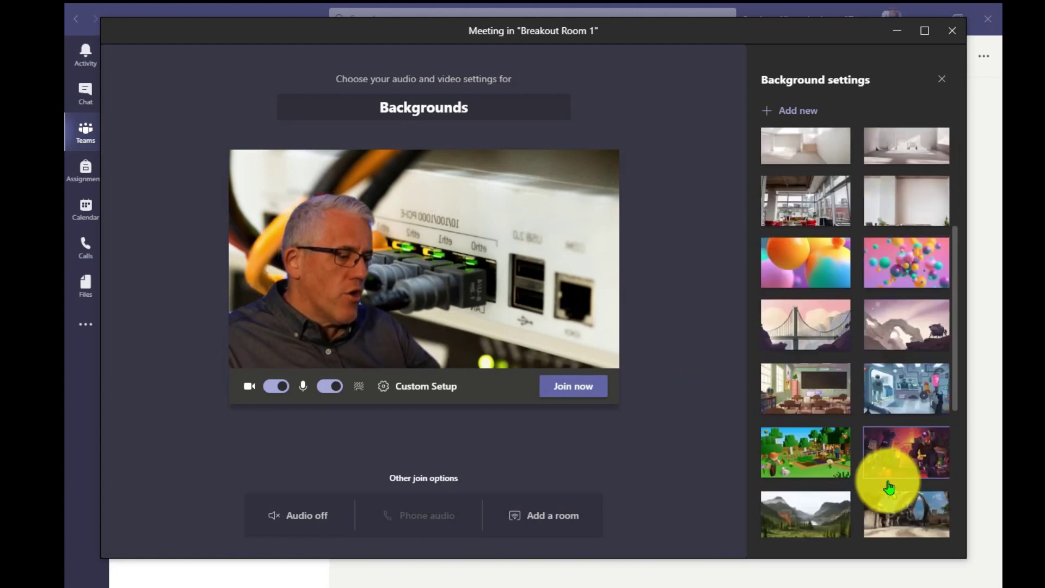
click(792, 111)
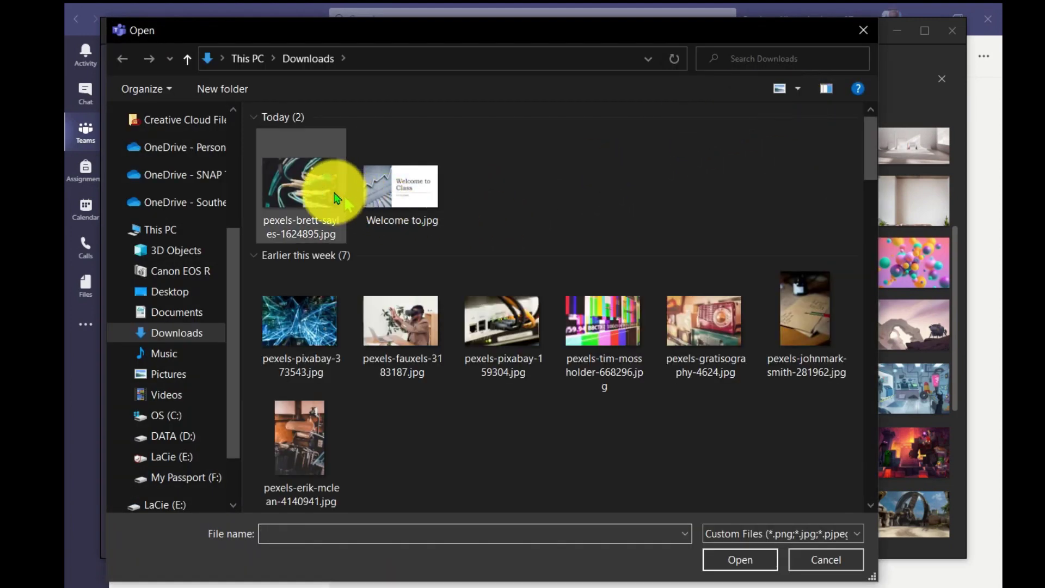
click(302, 185)
click(737, 558)
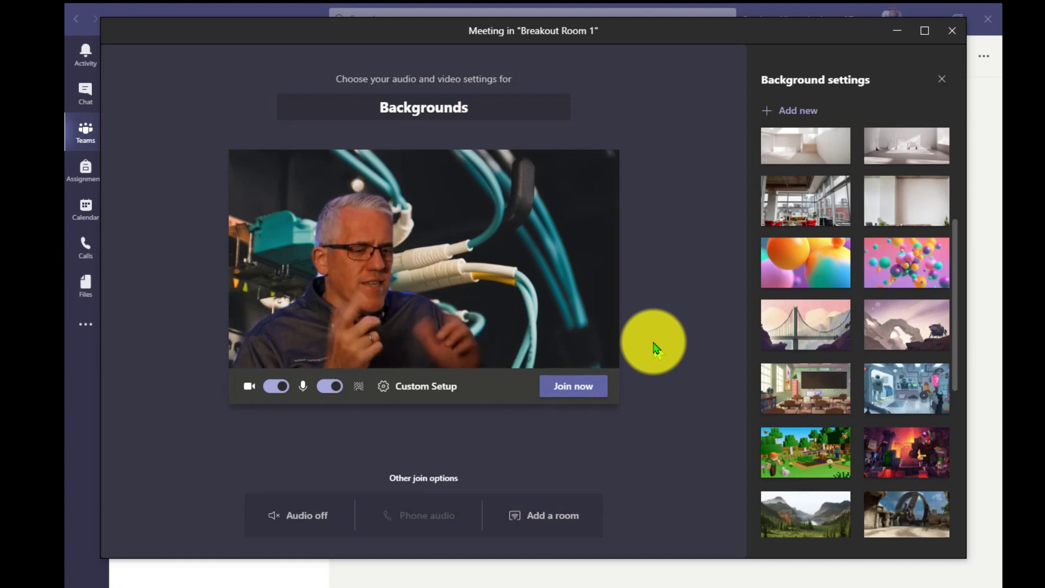
Add Welcome to.jpg from Downloads as a custom background
click(793, 112)
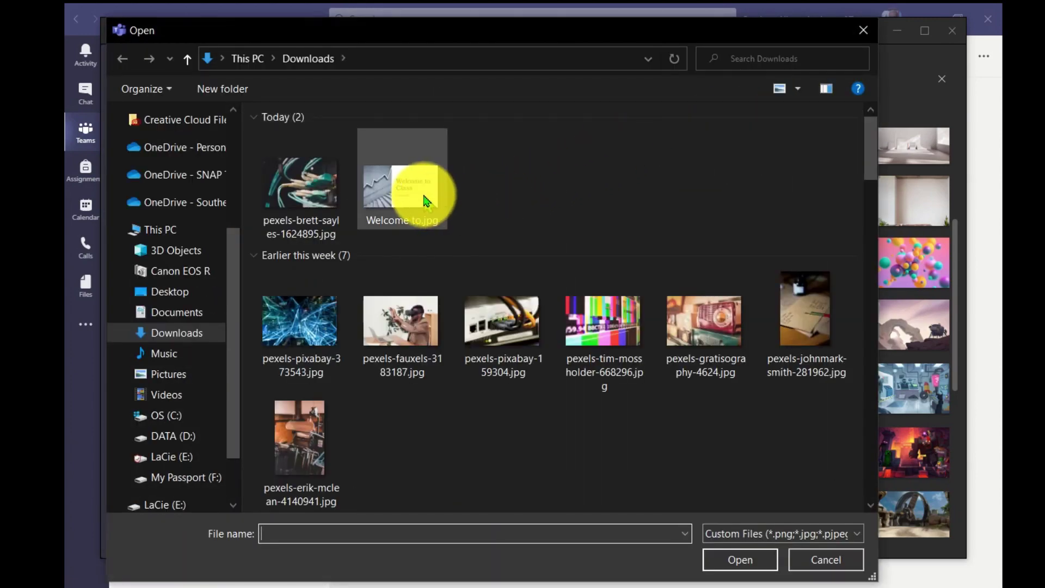
click(426, 202)
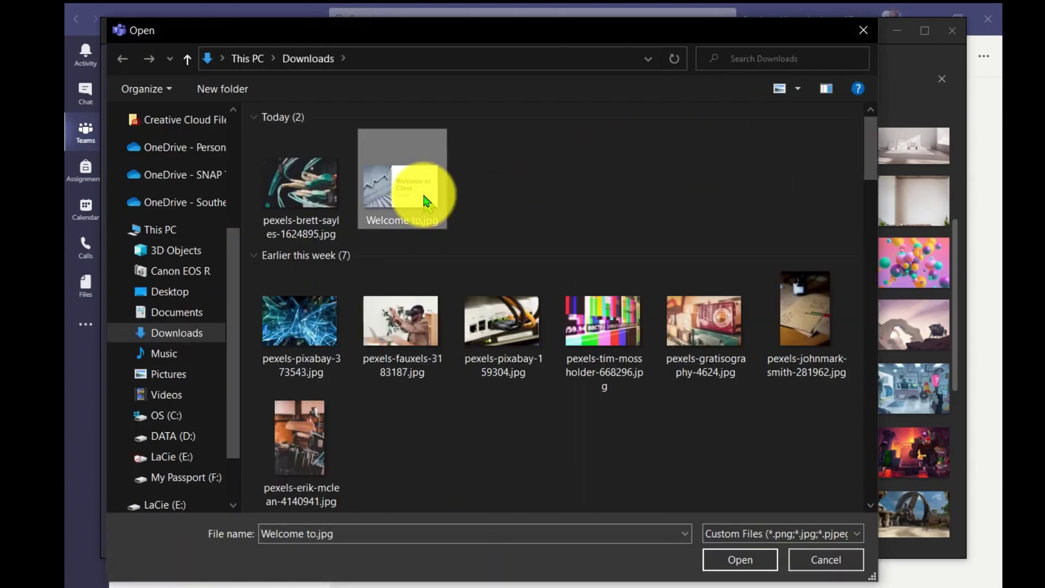
click(719, 562)
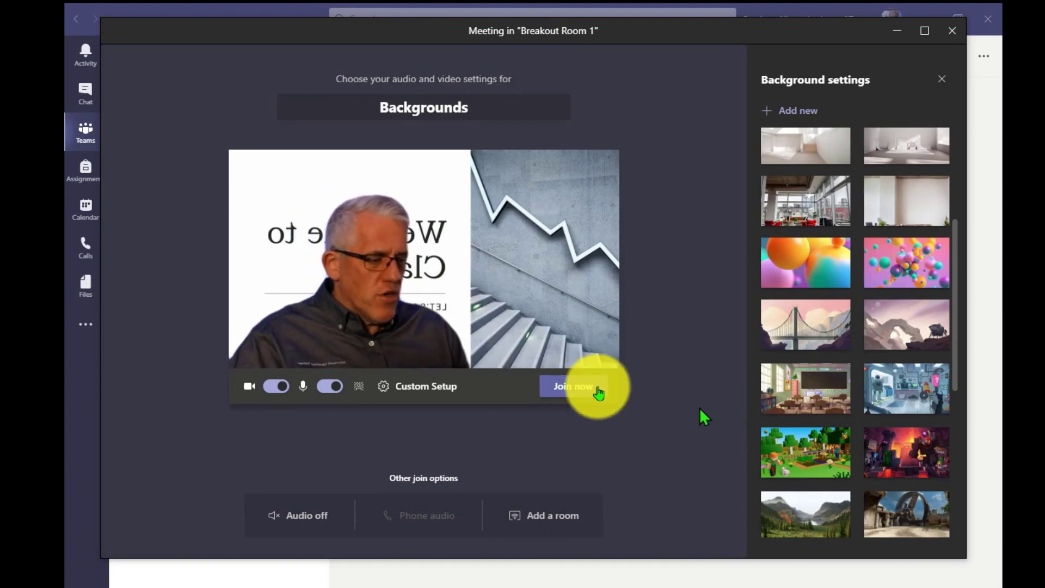
Apply the custom network ports image with orange and black cables as the background and join the meeting
click(807, 503)
scroll(807, 502, down, 5)
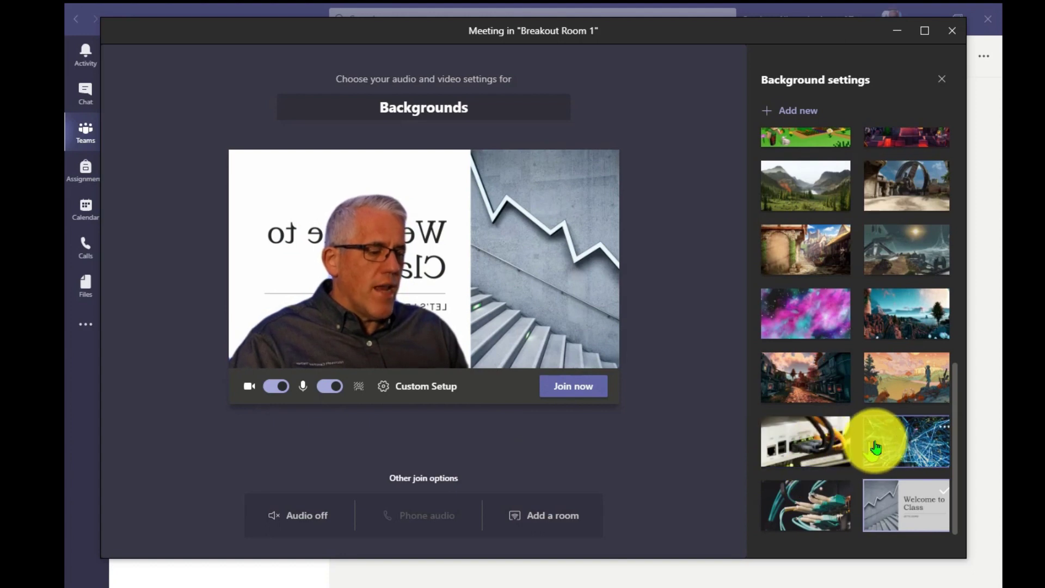
click(814, 446)
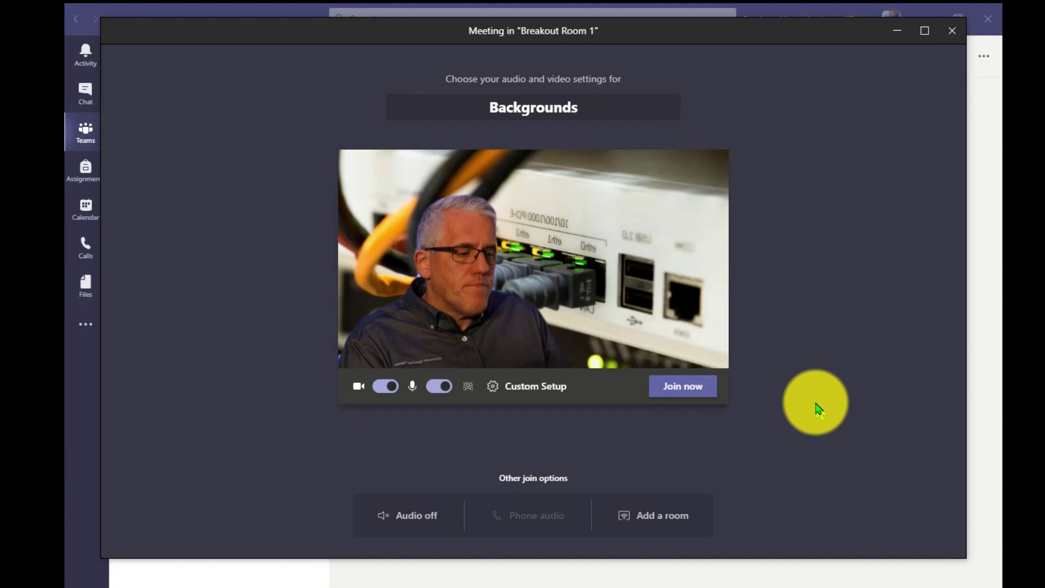
click(701, 398)
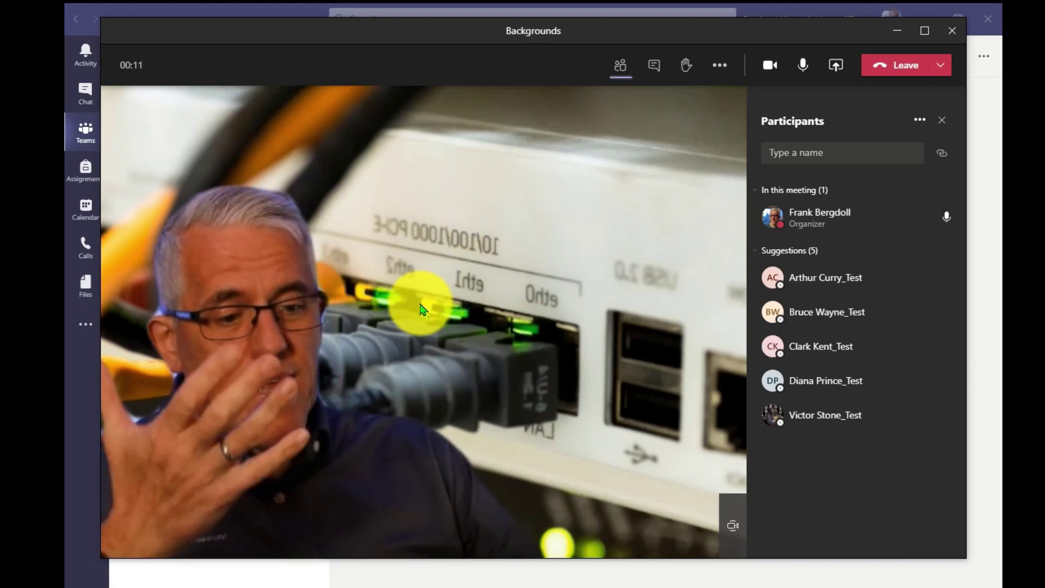
Open the background effects during the meeting, preview the video with no background, and apply it with the video turned on
click(717, 68)
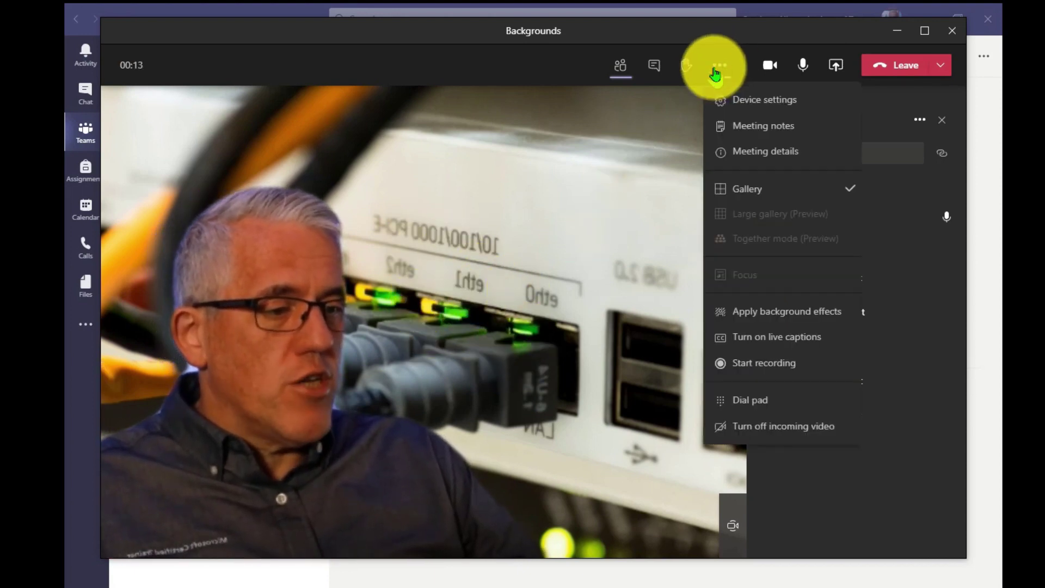
click(749, 311)
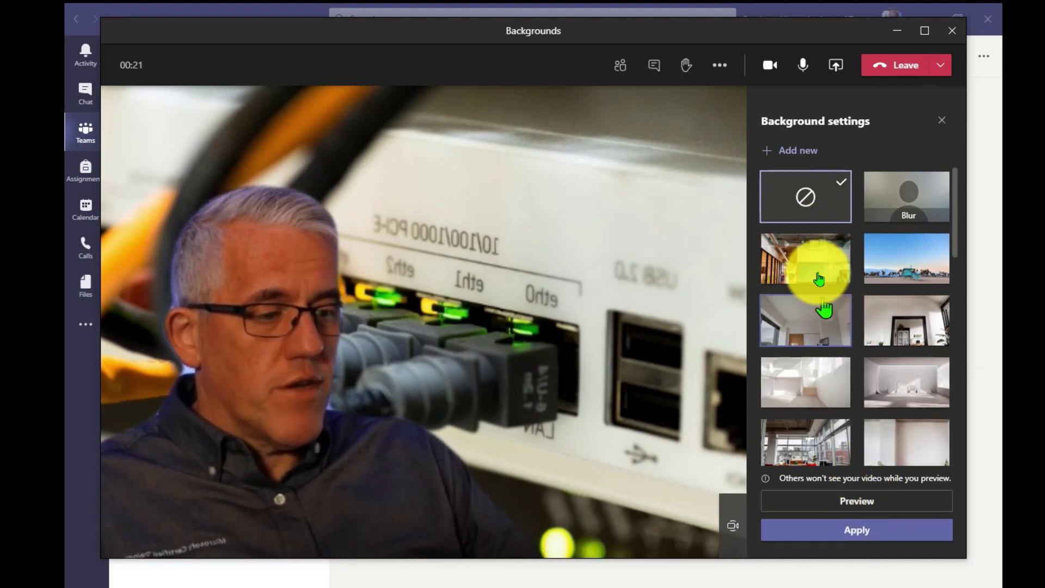
click(866, 502)
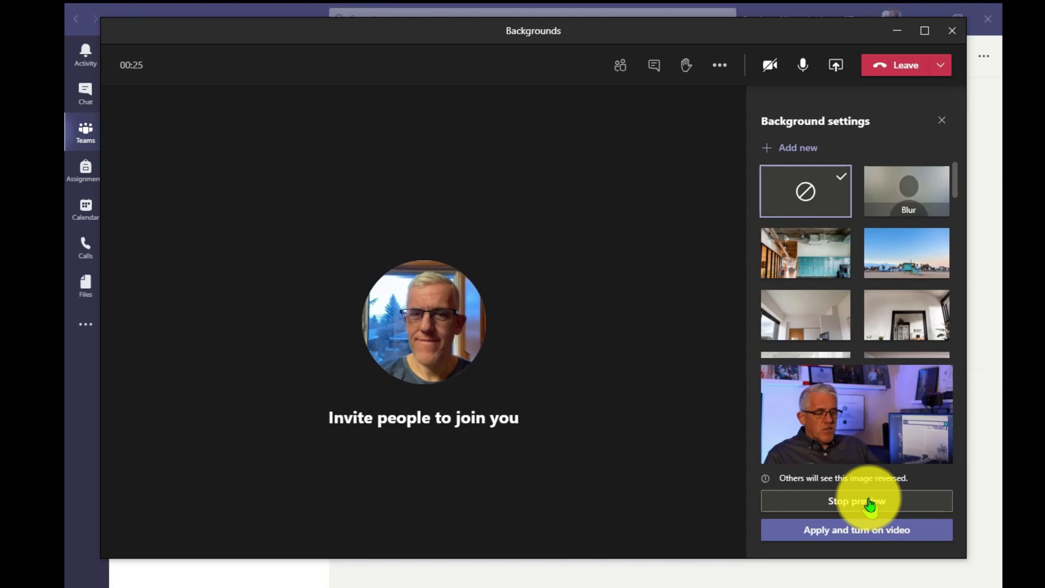
click(877, 538)
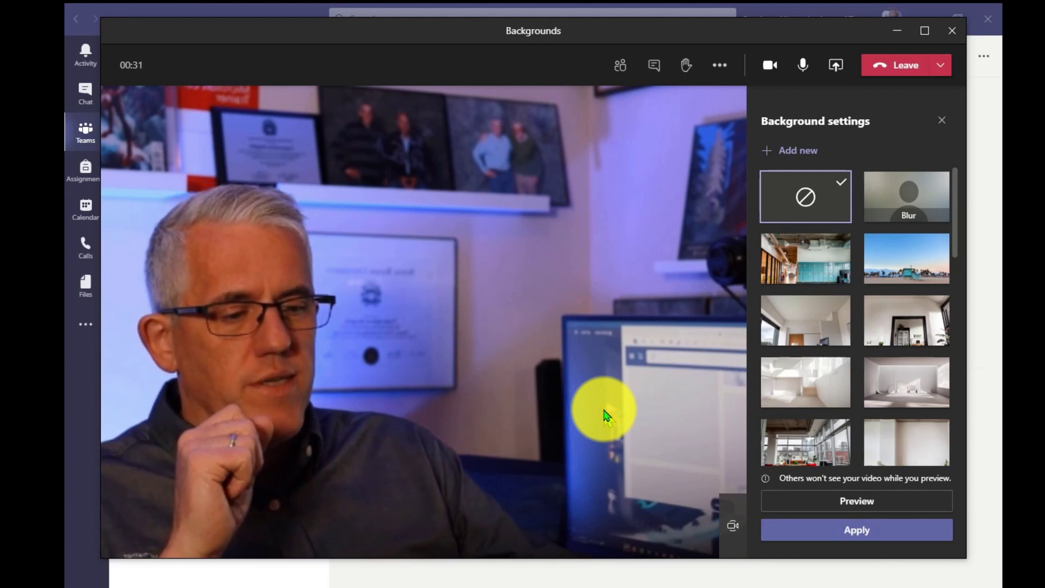
Preview the built-in office background with teal lockers and apply it with the video turned on
click(781, 272)
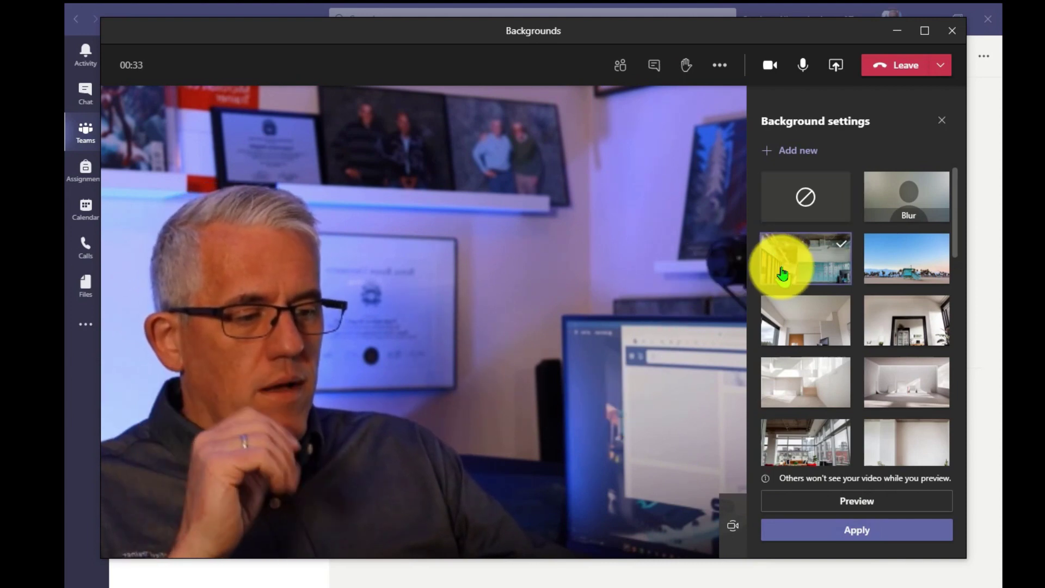
click(856, 510)
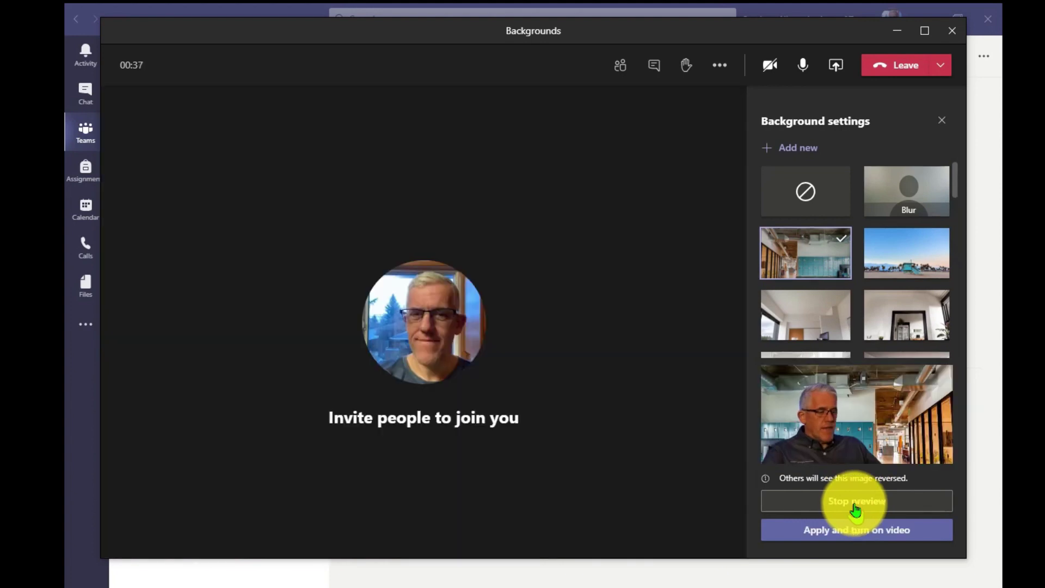
click(862, 540)
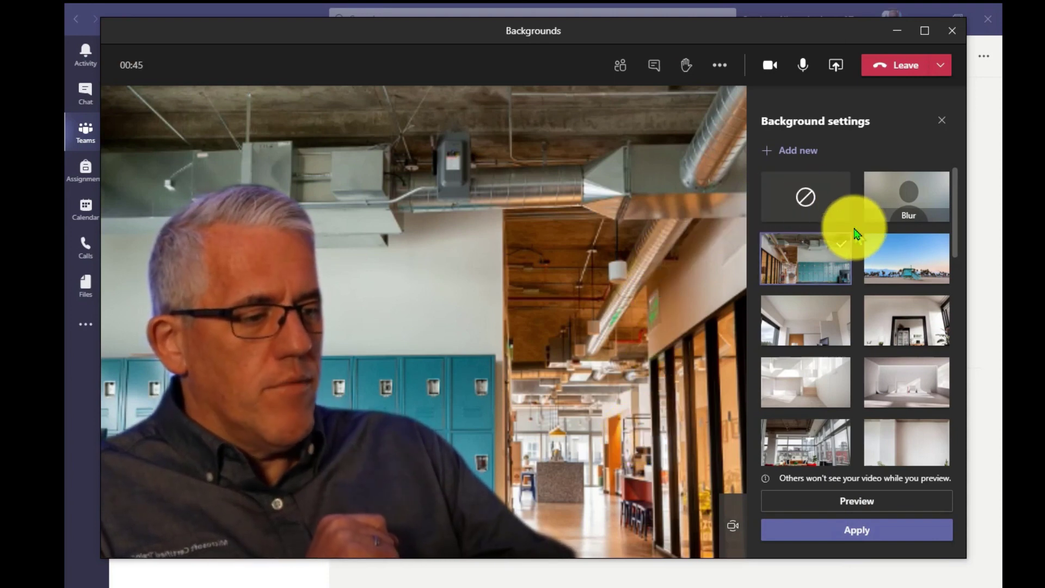
Remove the office background by applying the no-background option
click(838, 209)
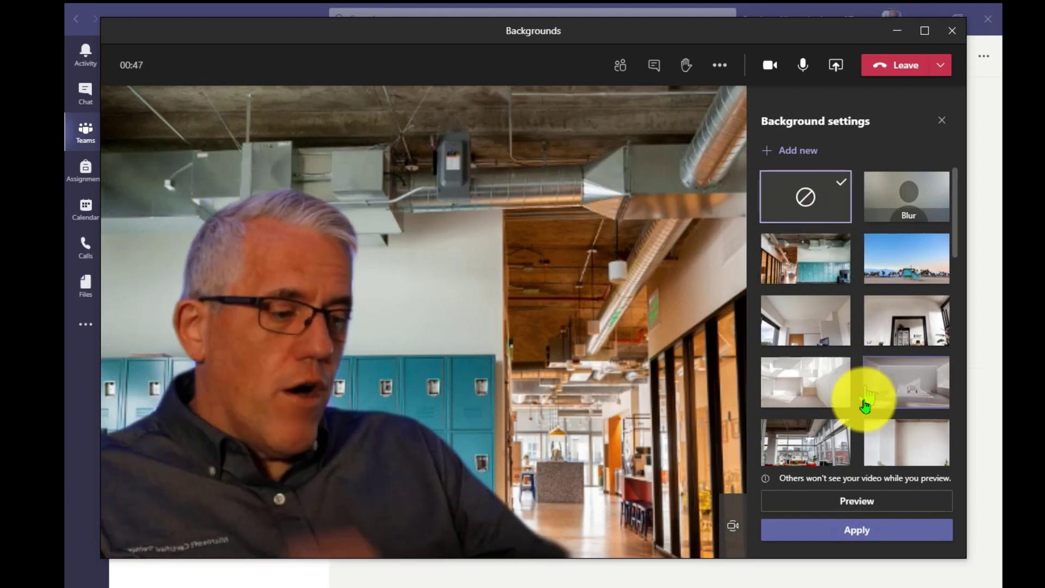
click(860, 536)
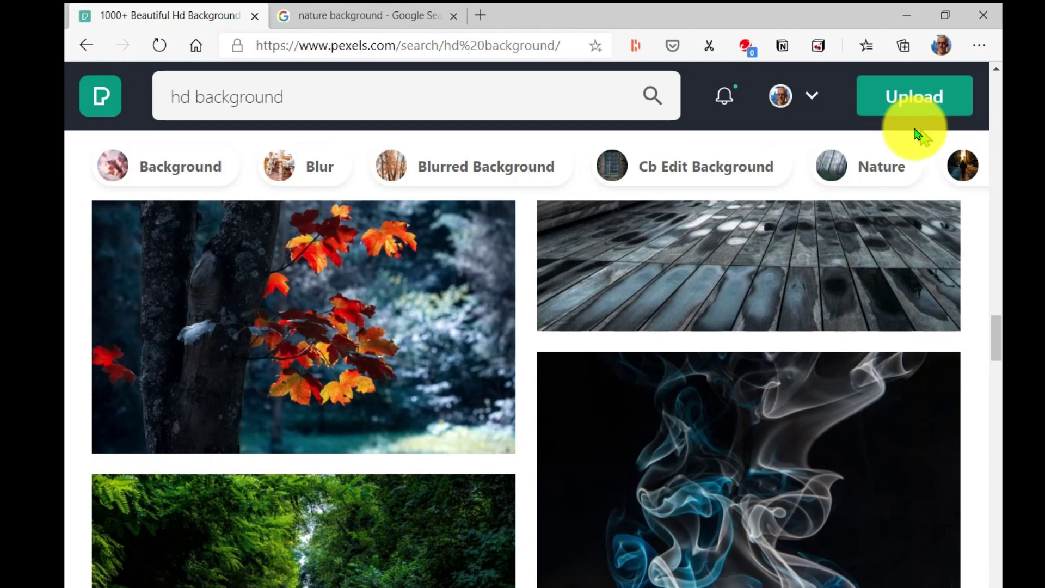
In the browser, download the purple sunset lake photo from the Pexels hd background results and close the thank-you dialog
scroll(648, 508, down, 6)
scroll(742, 466, down, 10)
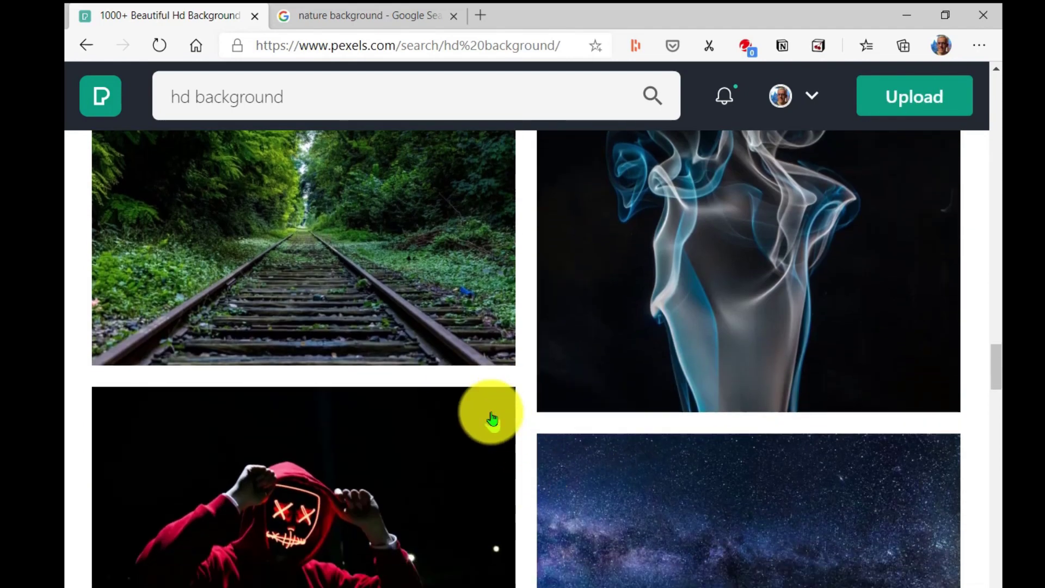
scroll(744, 468, down, 10)
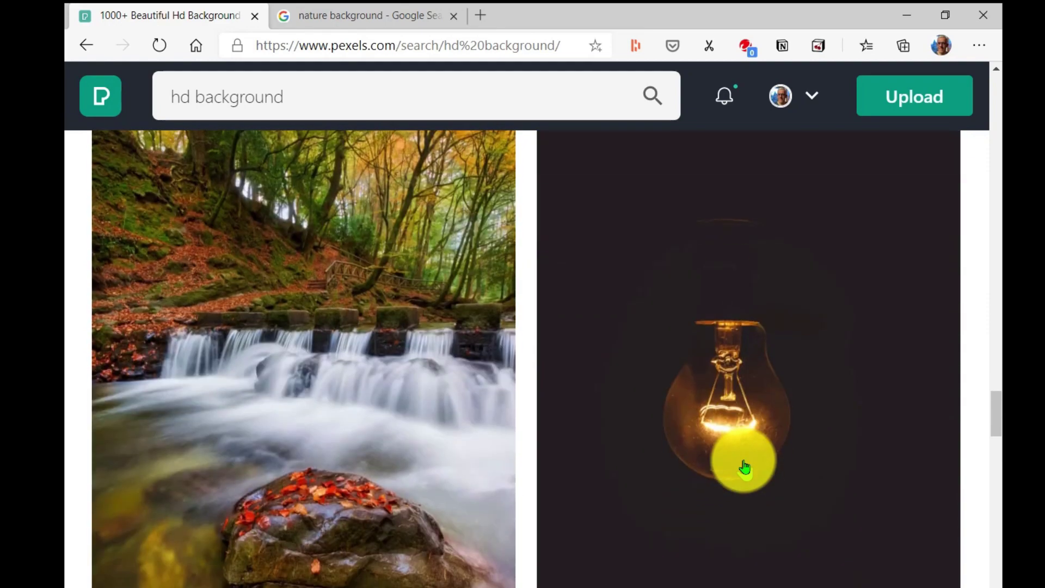
scroll(742, 457, down, 10)
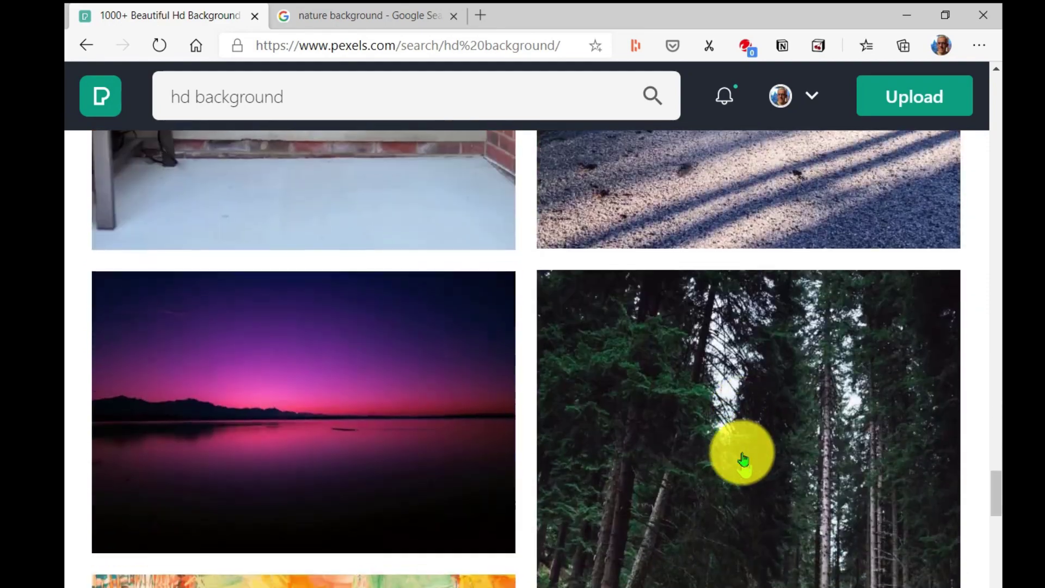
scroll(742, 451, up, 3)
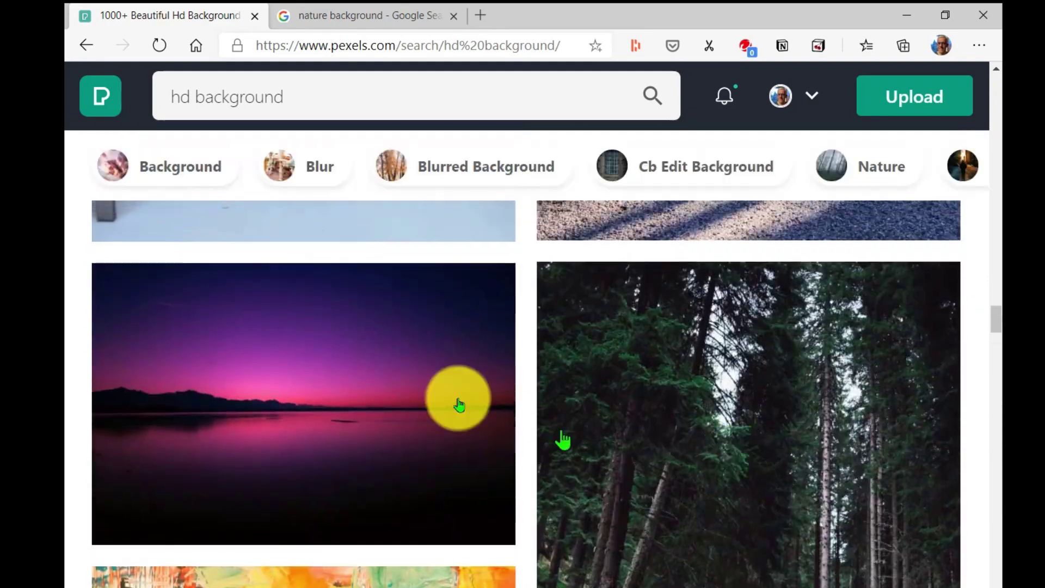
click(397, 514)
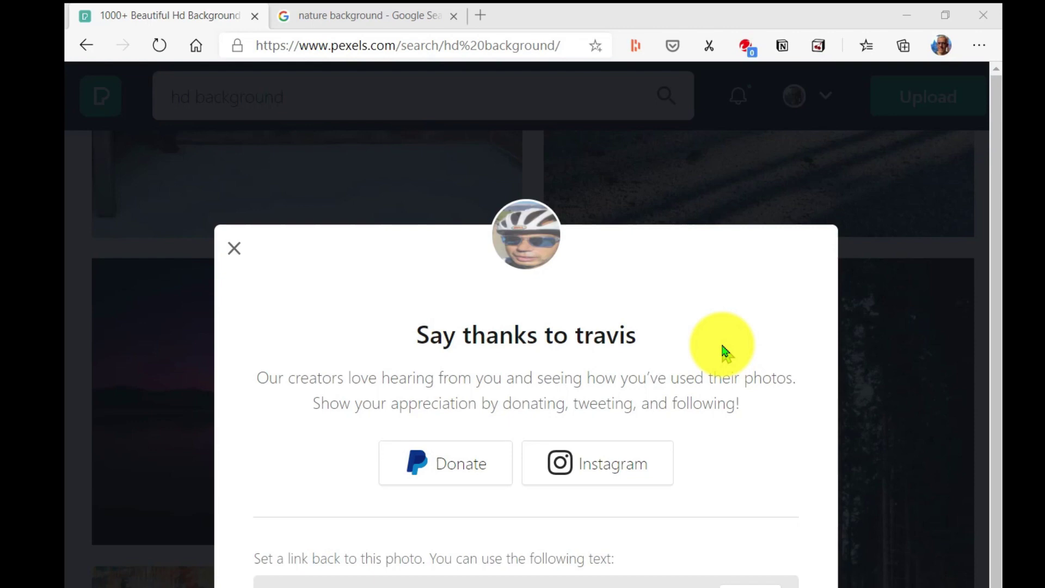
click(236, 252)
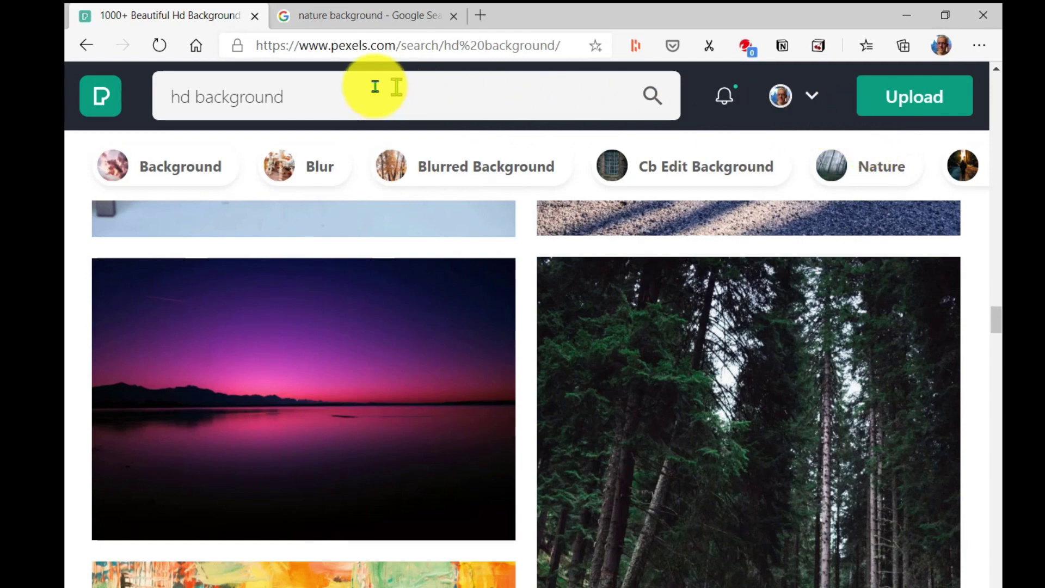
Examine the licence filter options for the nature background image results in Google, and return to the Teams meeting
click(349, 16)
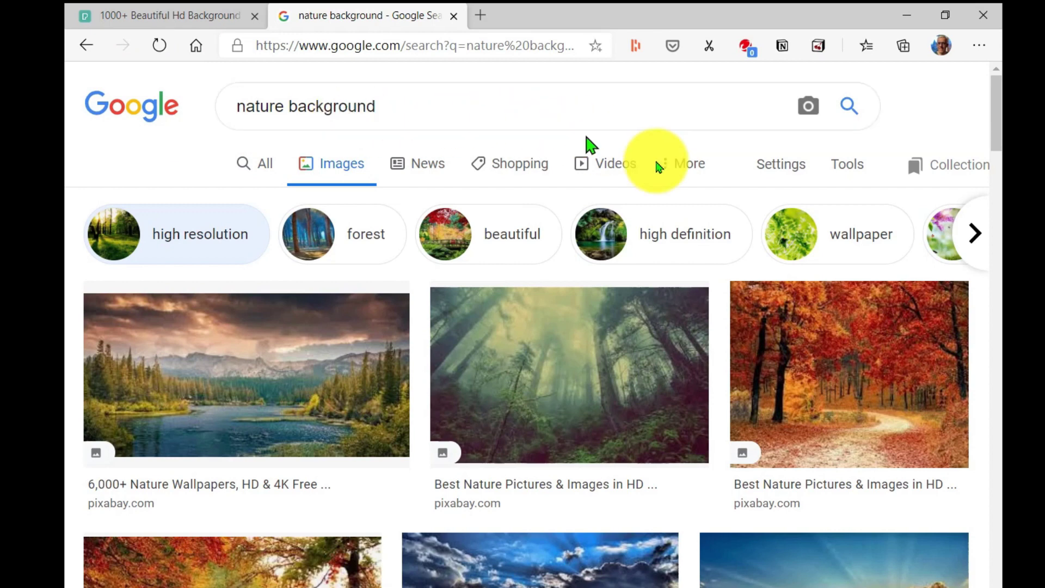
click(856, 173)
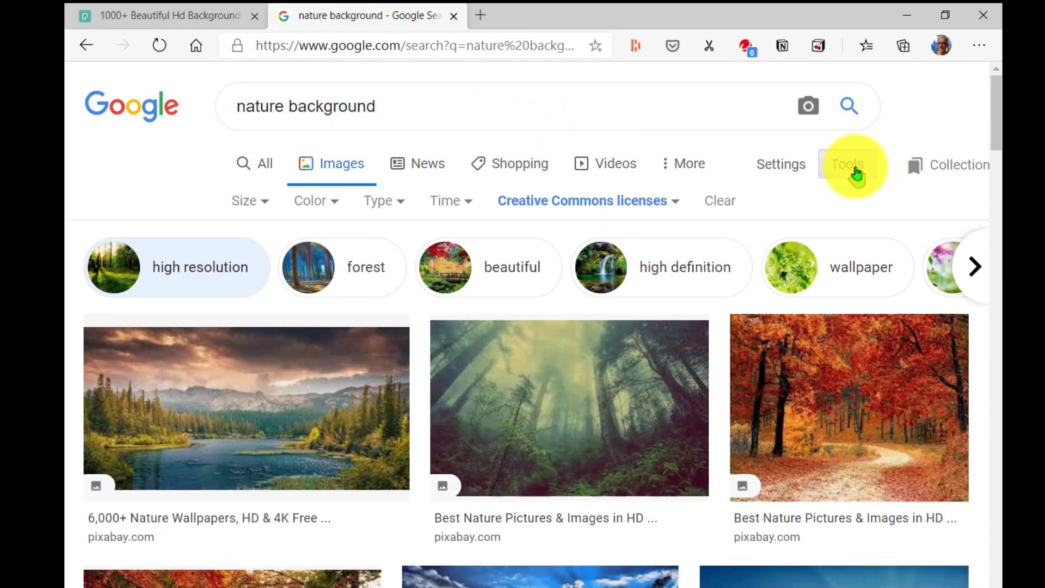
click(664, 210)
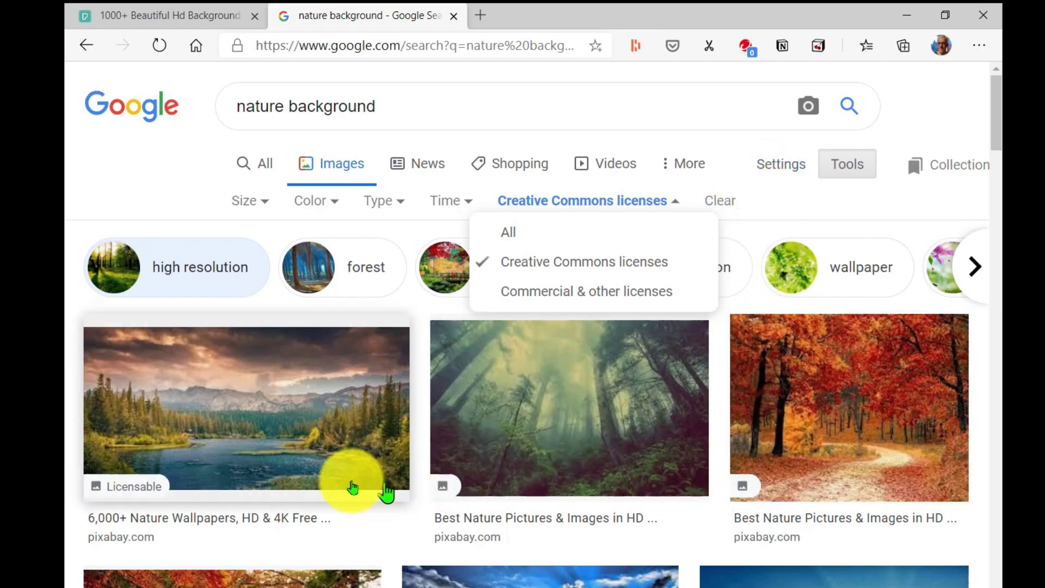
click(200, 18)
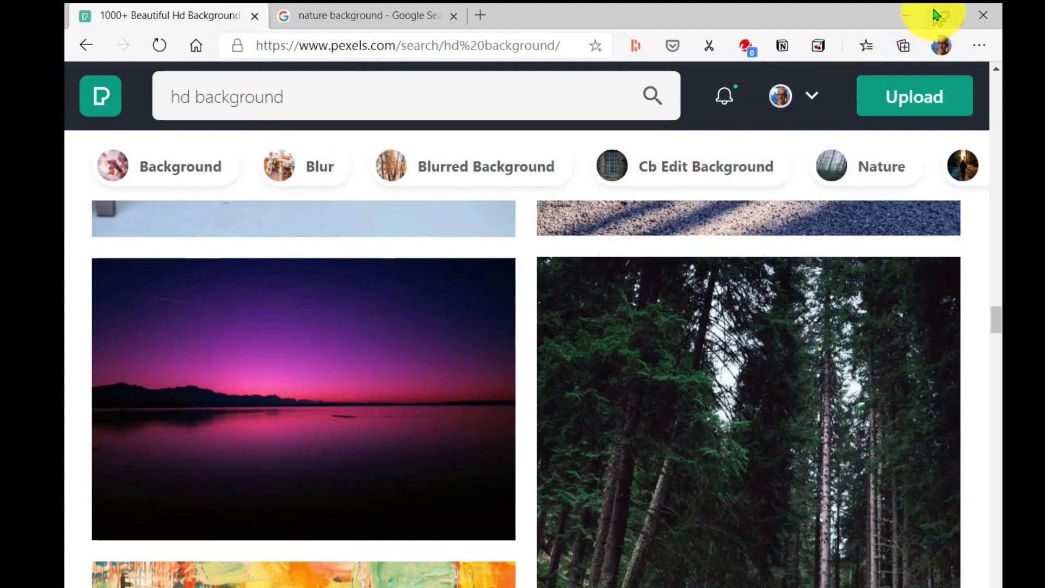
click(904, 22)
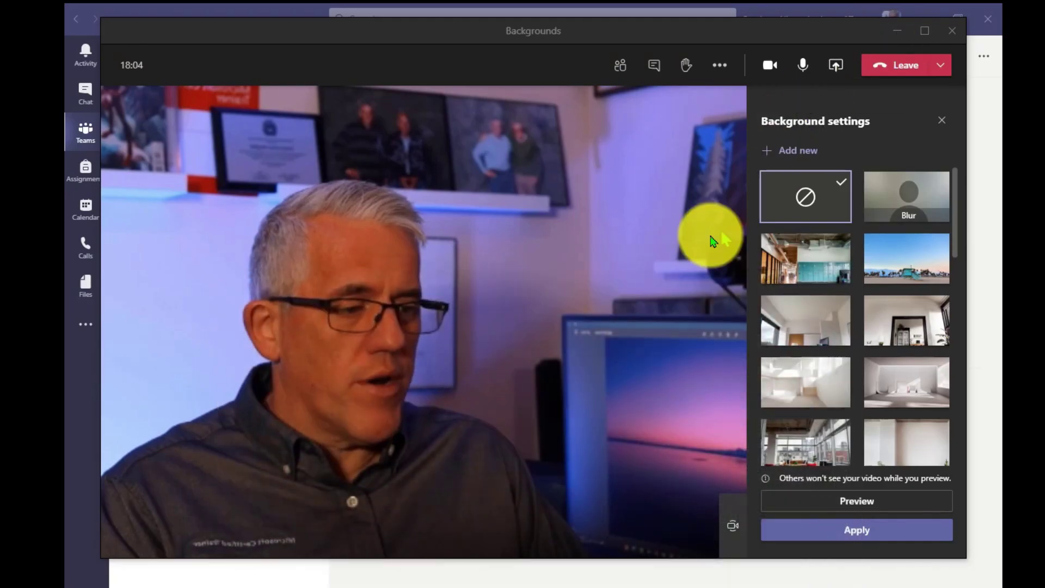
Add the autumn forest waterfall photo from Downloads as a custom background
click(788, 152)
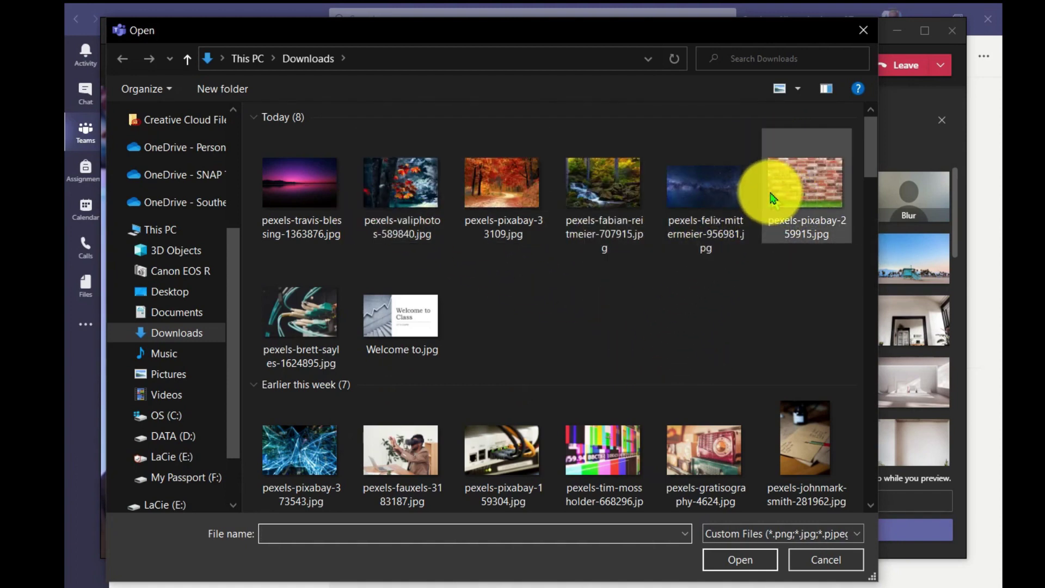
click(605, 179)
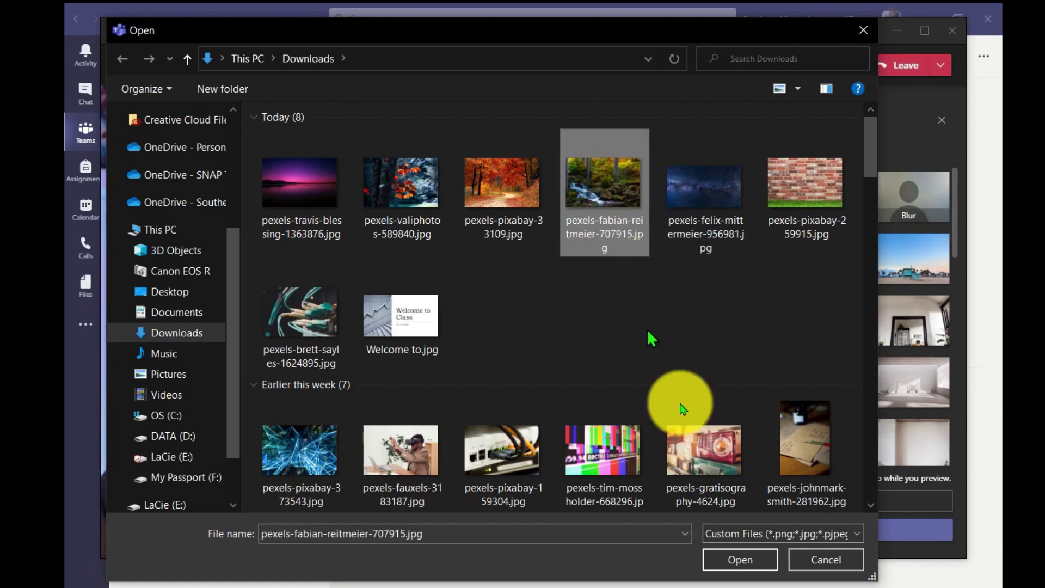
click(740, 559)
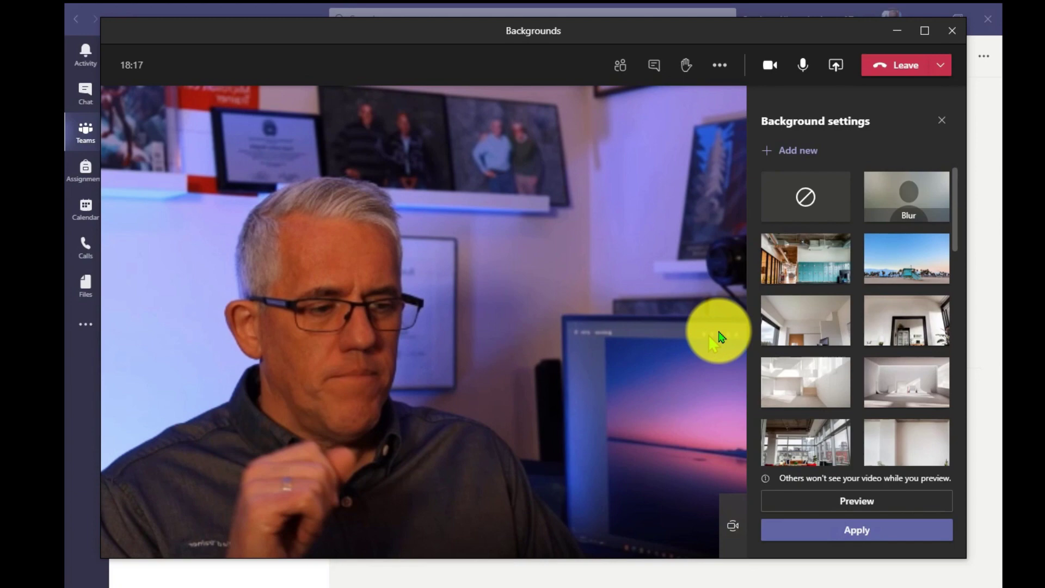
Apply the custom forest waterfall image as the meeting background
scroll(834, 368, down, 8)
scroll(836, 372, down, 5)
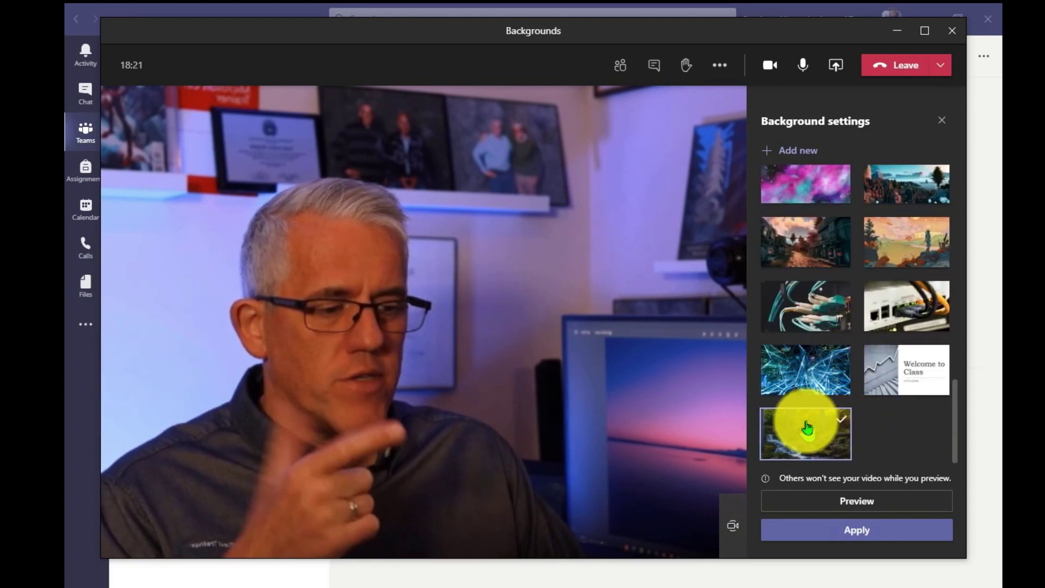
click(806, 428)
click(853, 528)
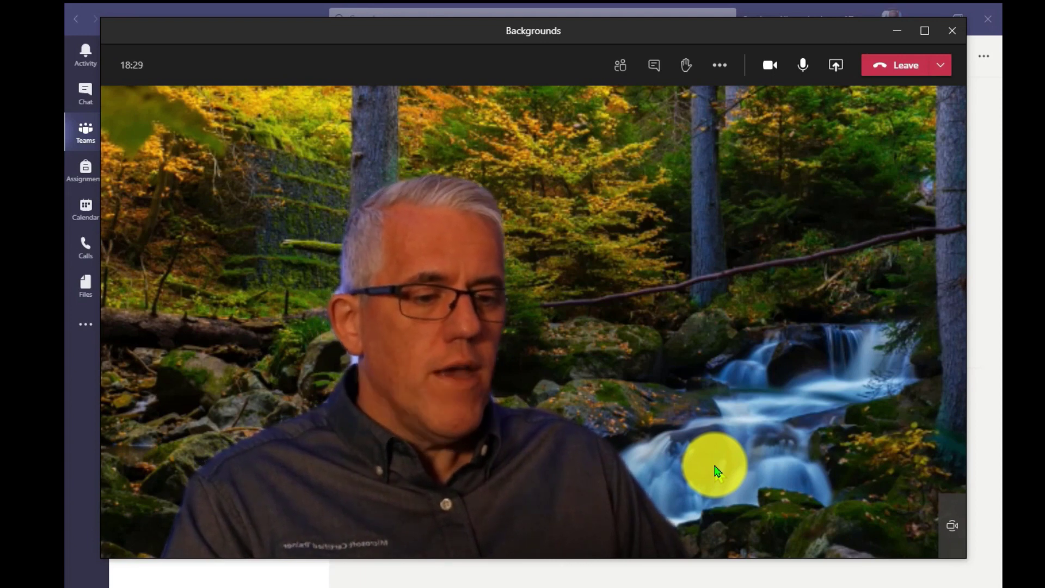
Reopen the background effects and add pexels-pixabay-259915.jpg from Downloads as a custom background
click(717, 73)
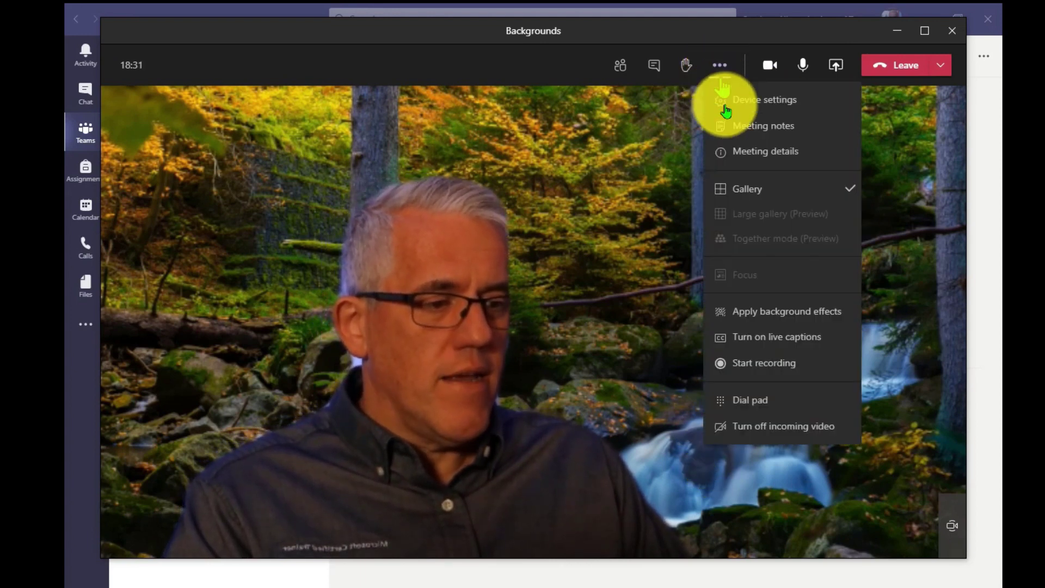
click(756, 310)
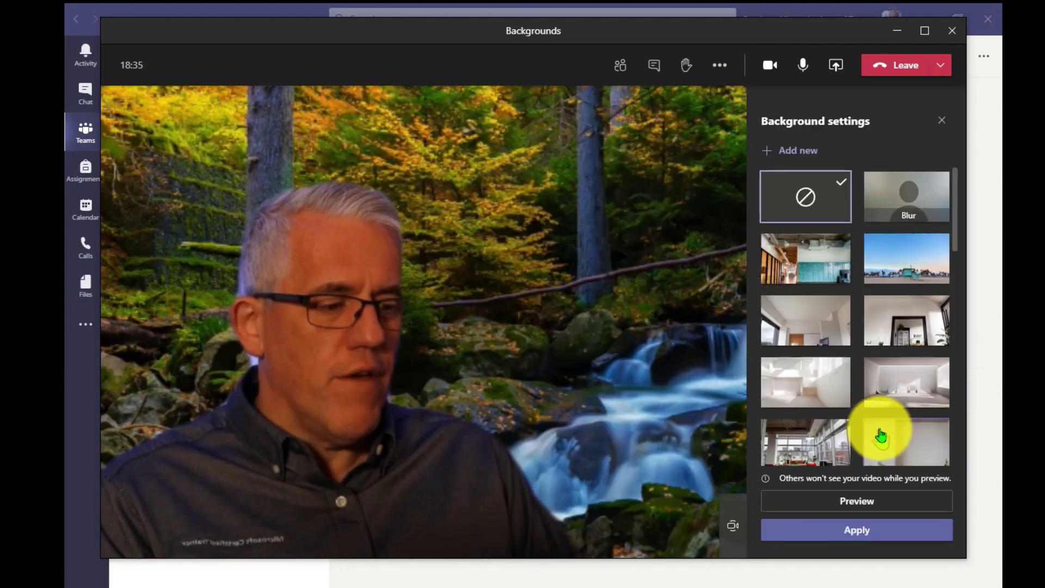
scroll(874, 424, down, 10)
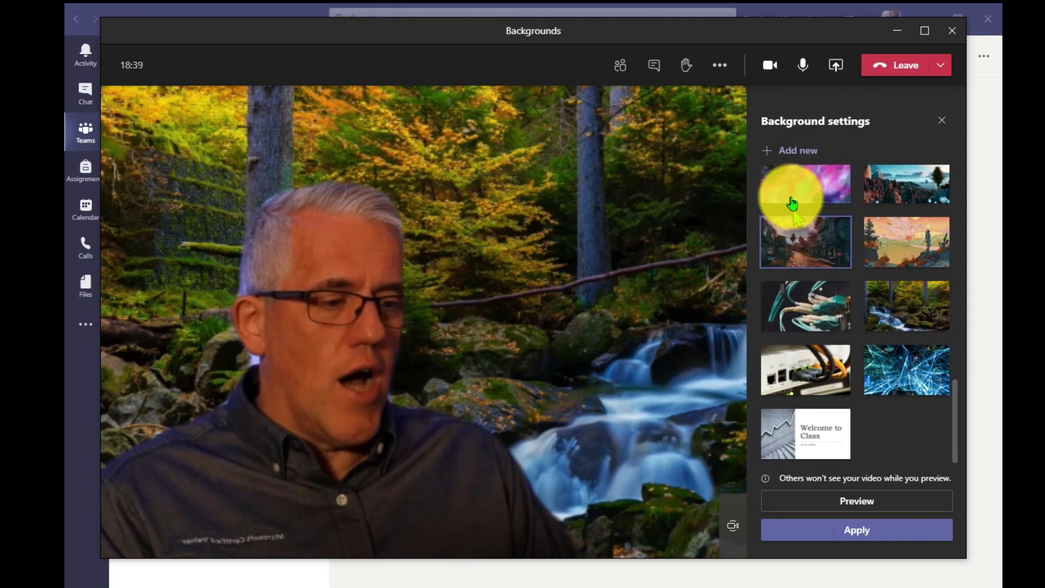
click(804, 150)
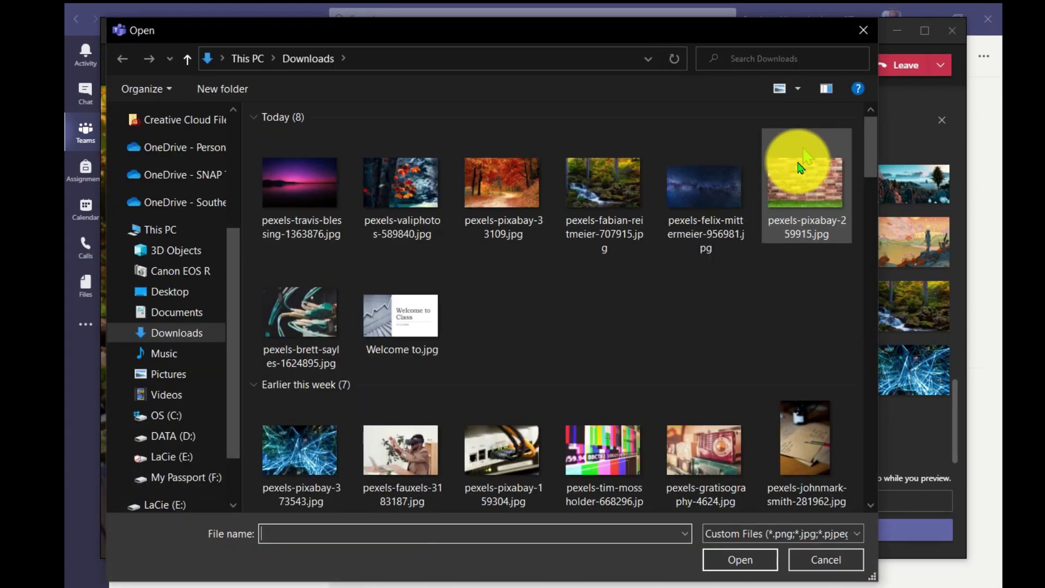
click(794, 179)
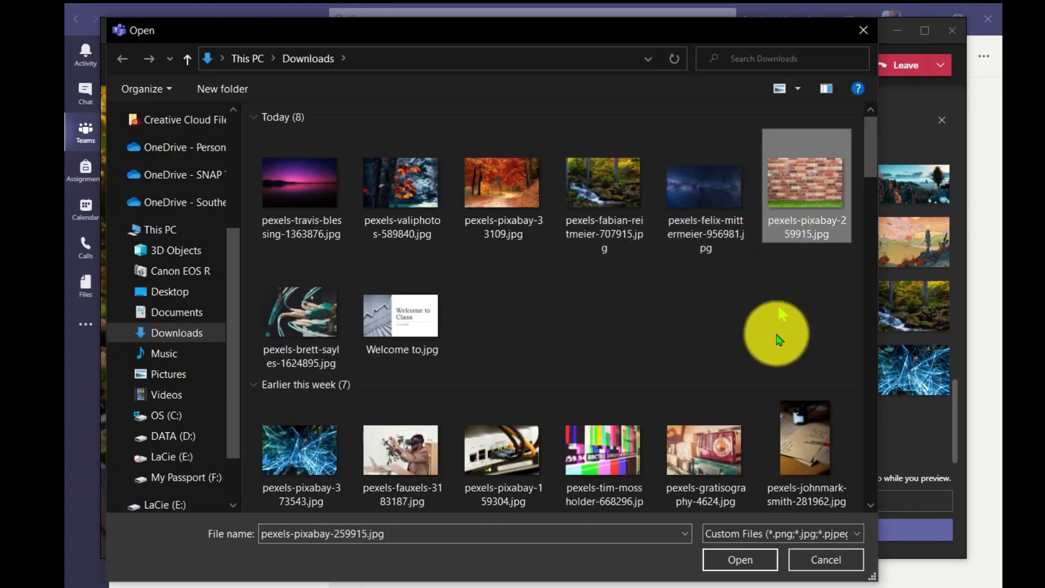
click(738, 561)
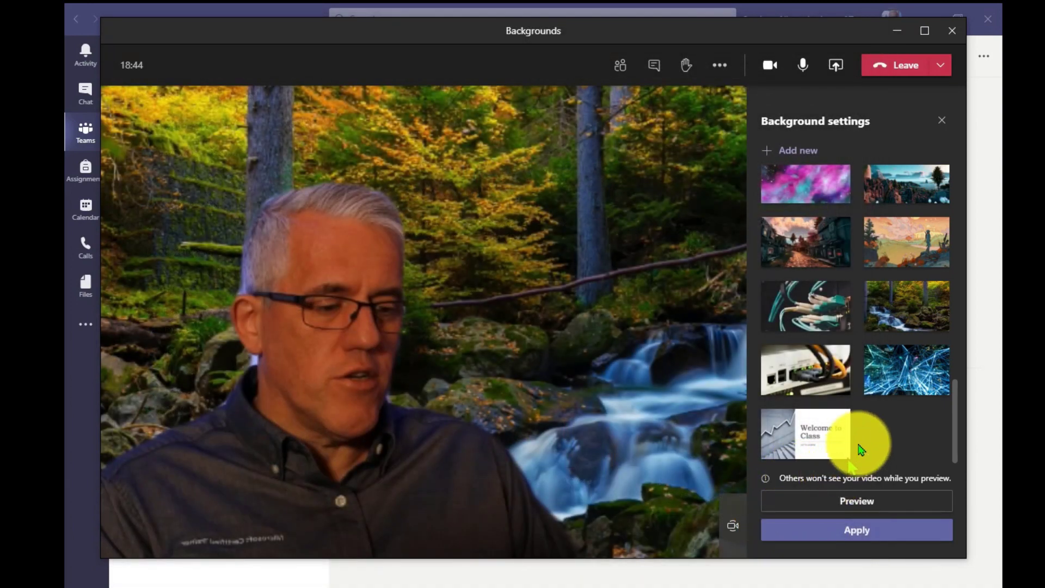
Apply the custom brick wall image as the meeting background
click(863, 531)
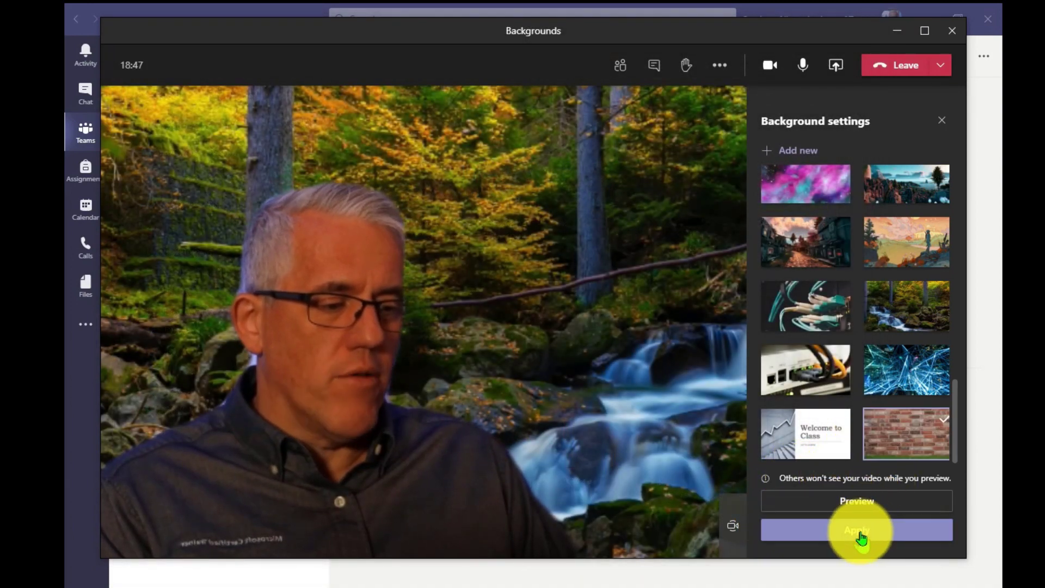
click(886, 433)
click(858, 528)
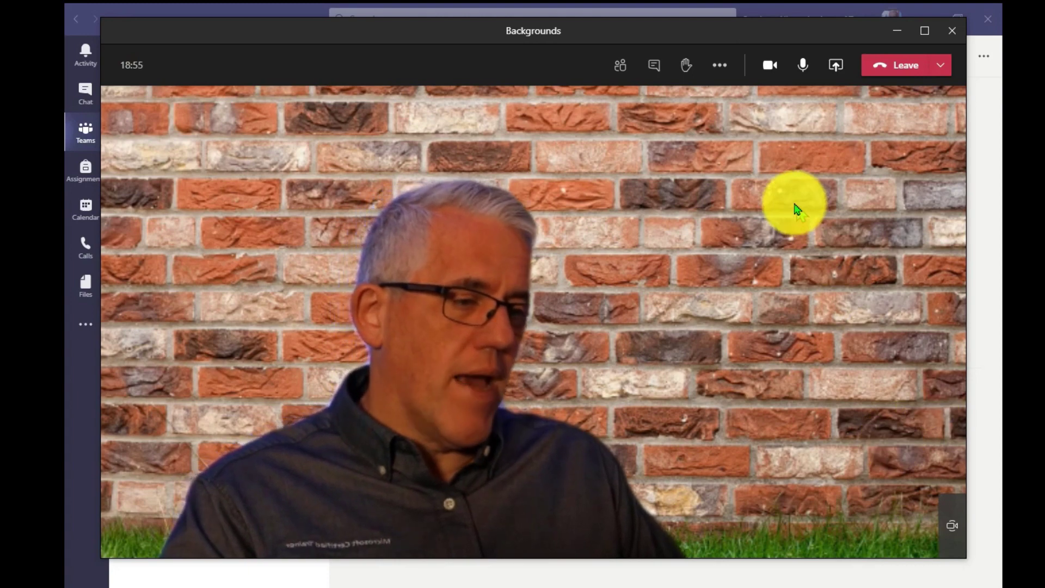
Reopen the background effects and apply the no-background option to show the real room
click(719, 66)
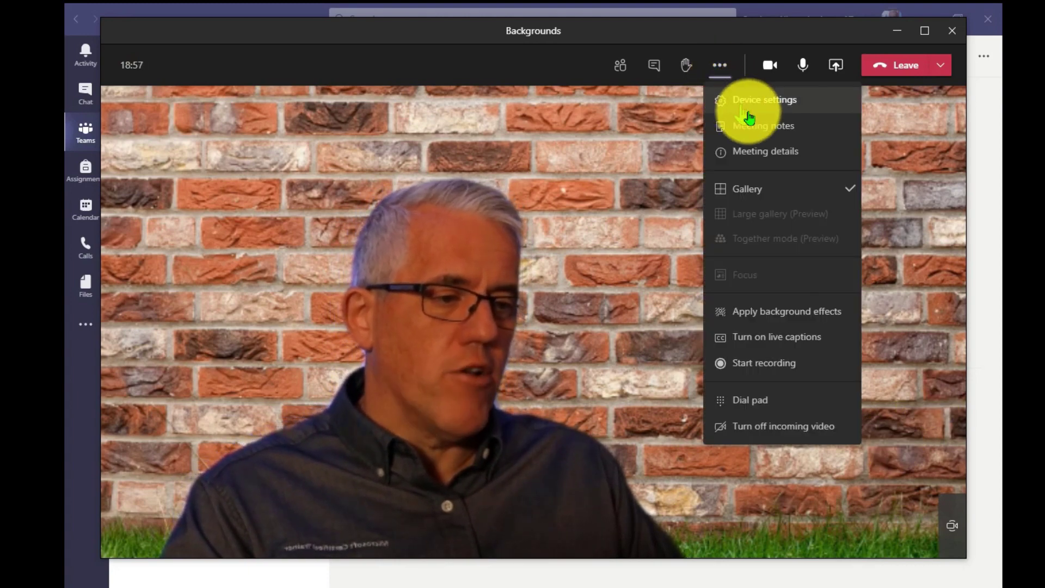
click(784, 312)
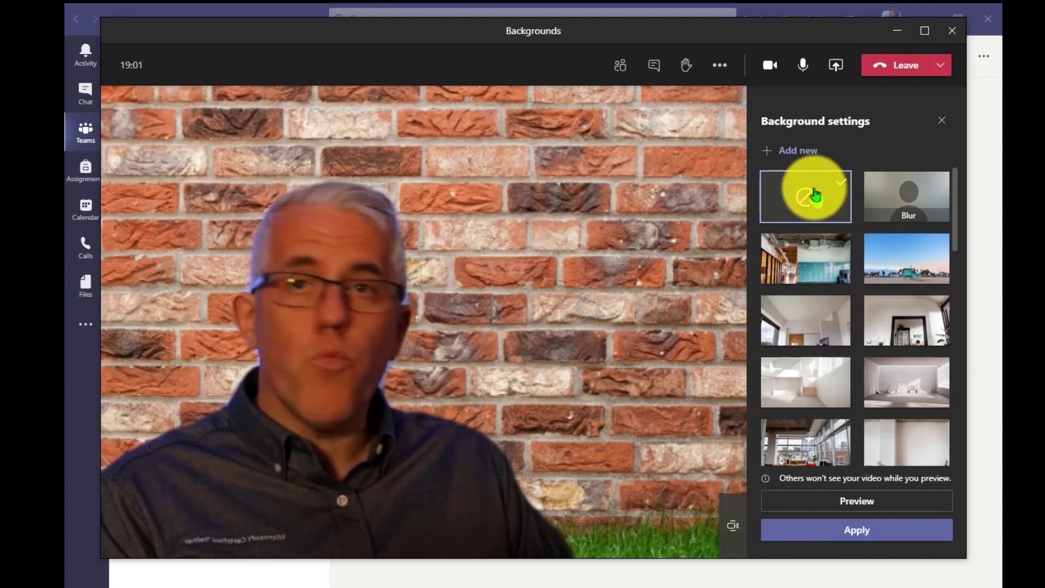
click(896, 536)
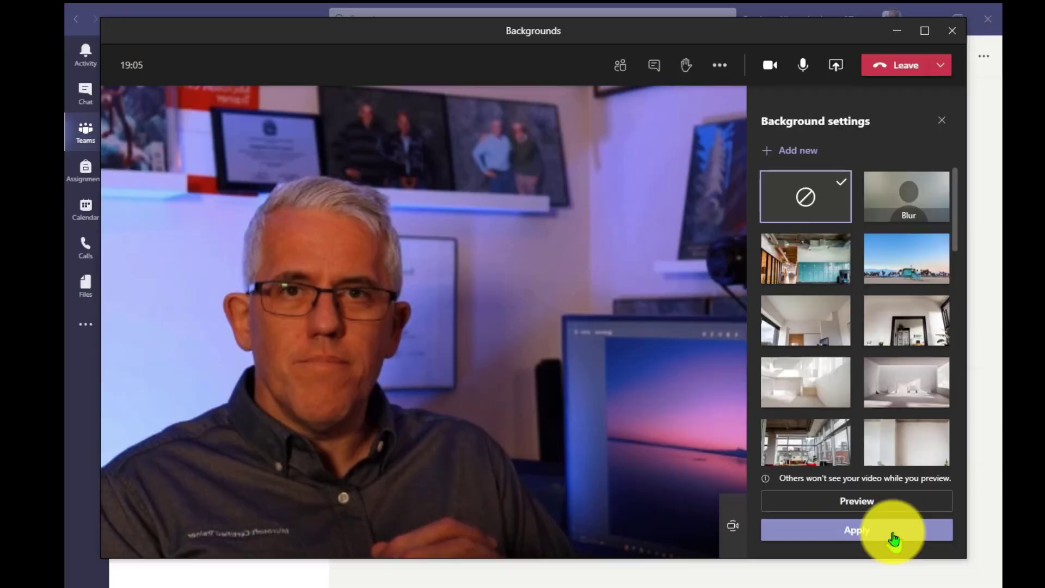